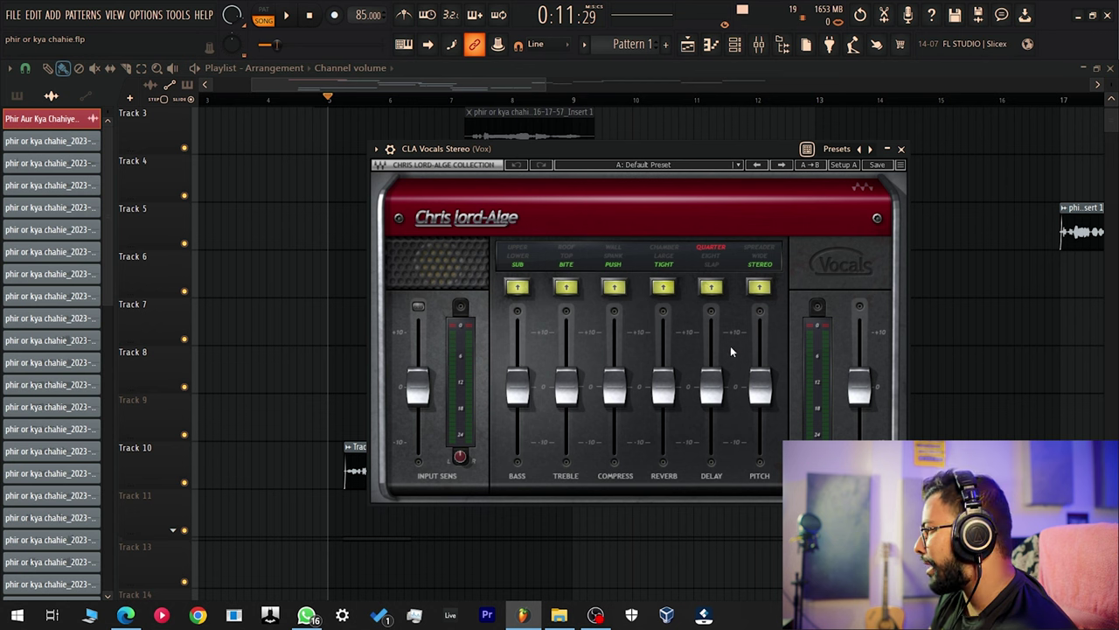
Save the project and reposition the CLA Vocals Stereo plugin window over the playlist.
key("ctrl+s")
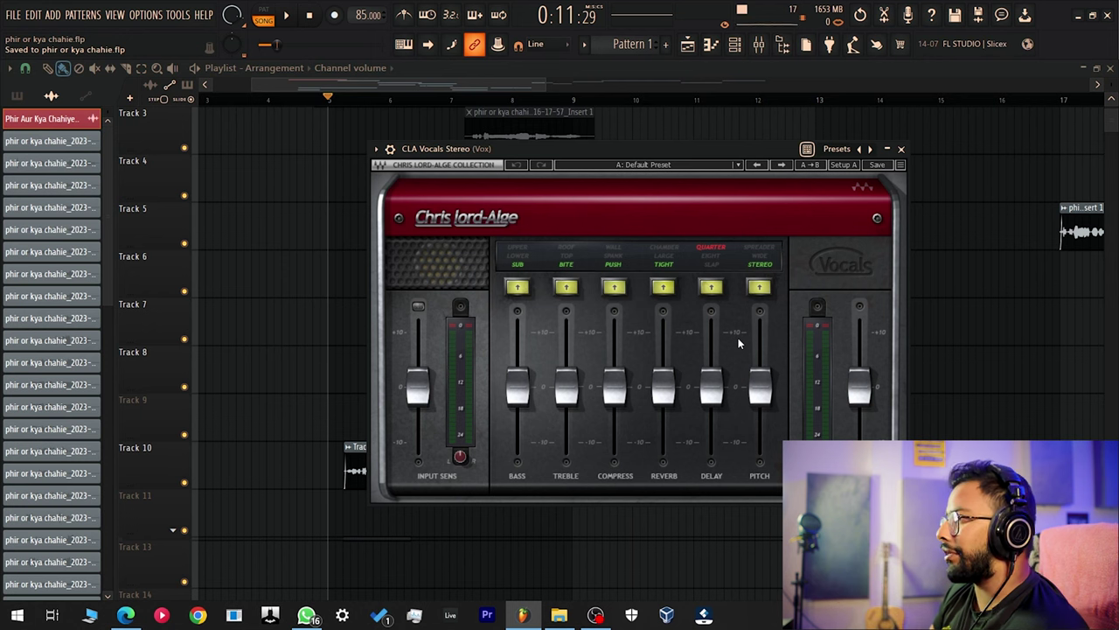
left_click_drag(712, 152, 620, 152)
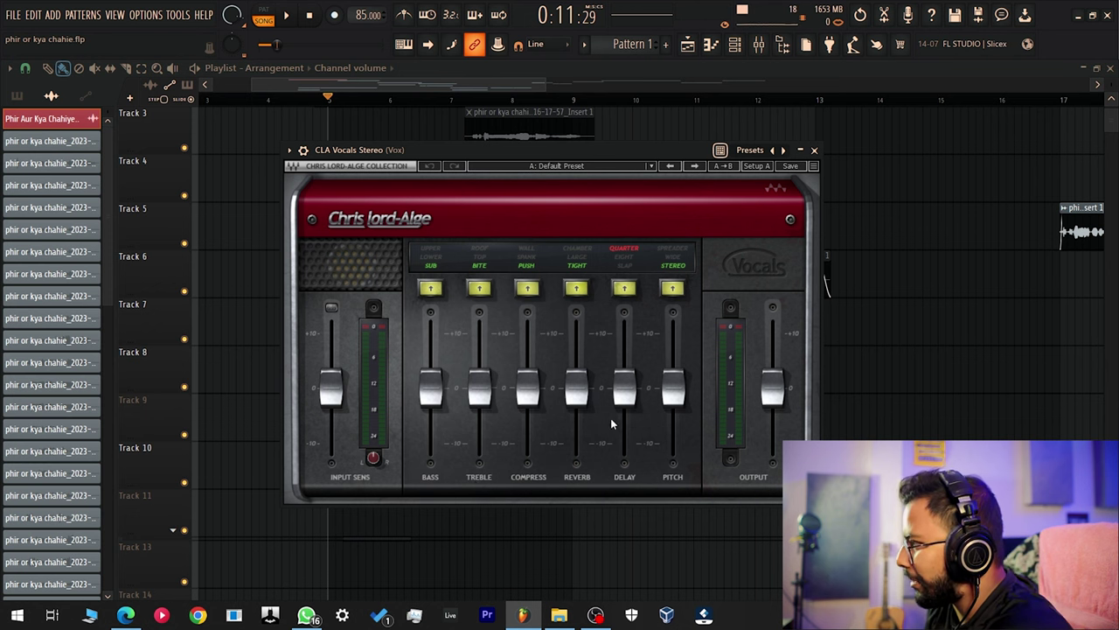
mouse_move(631, 411)
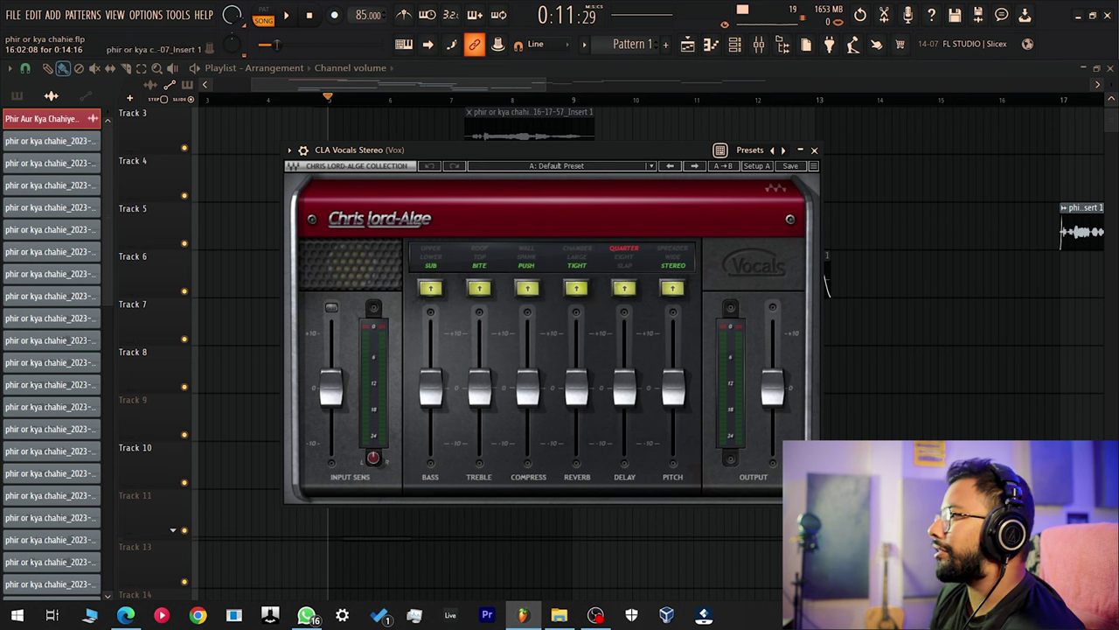
left_click_drag(564, 148, 677, 161)
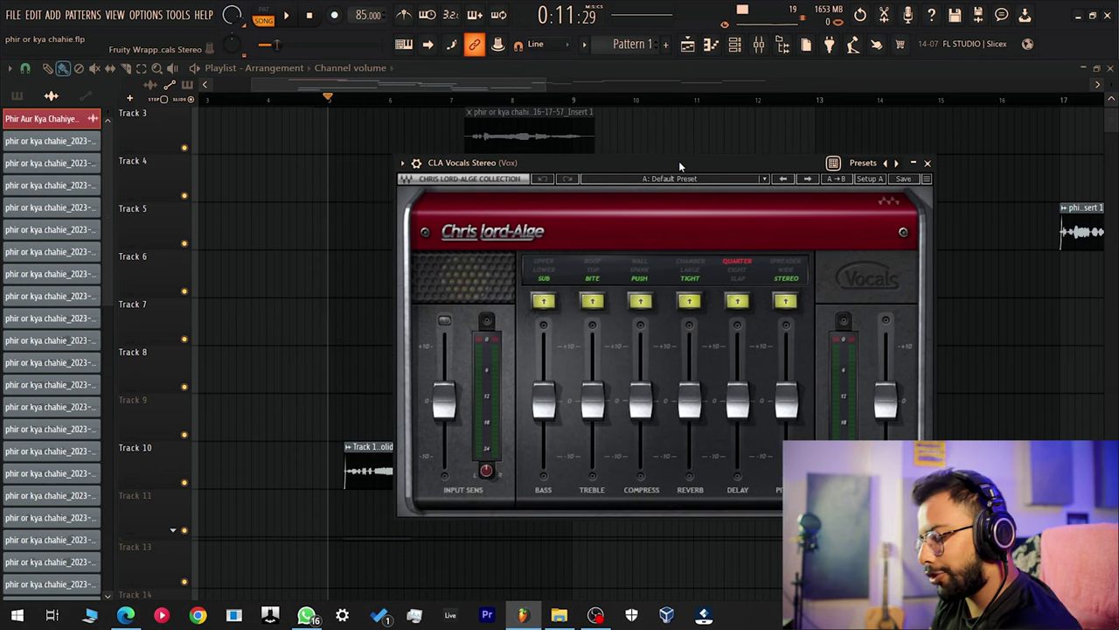
Play the song from bar 5 to hear the vocals with the plugin's default preset, and stop playback.
scroll(282, 280, "up", 2)
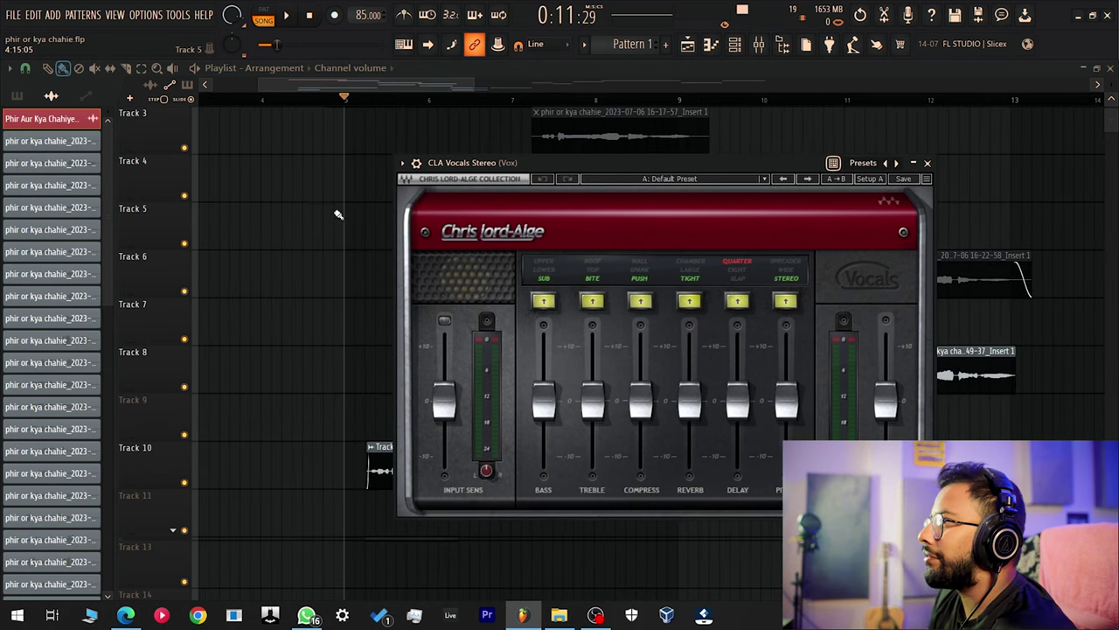
key("space")
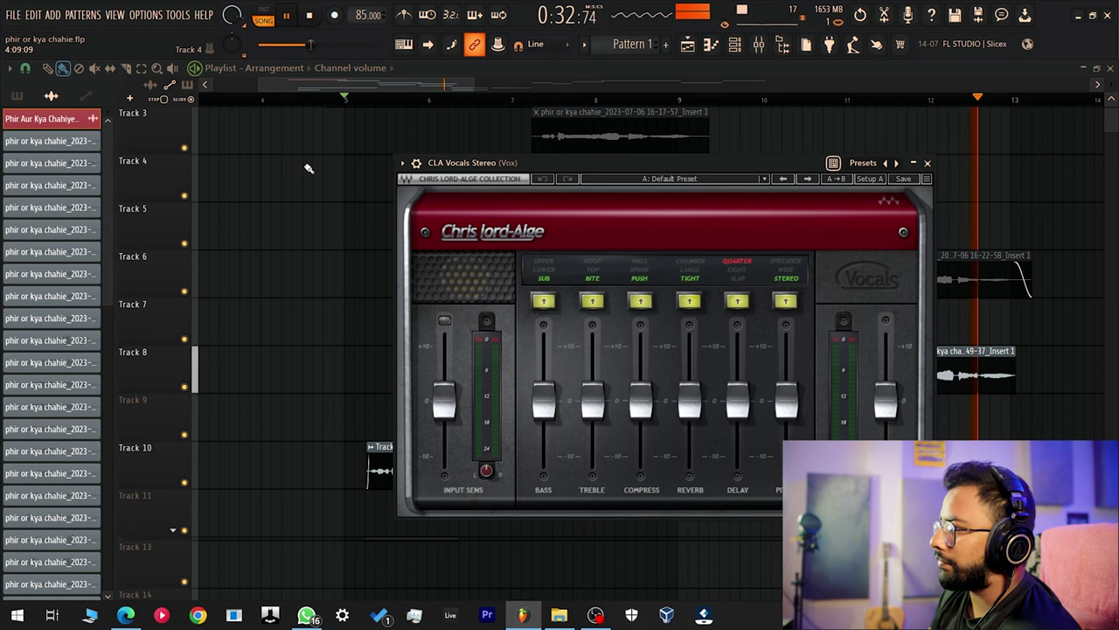
key("space")
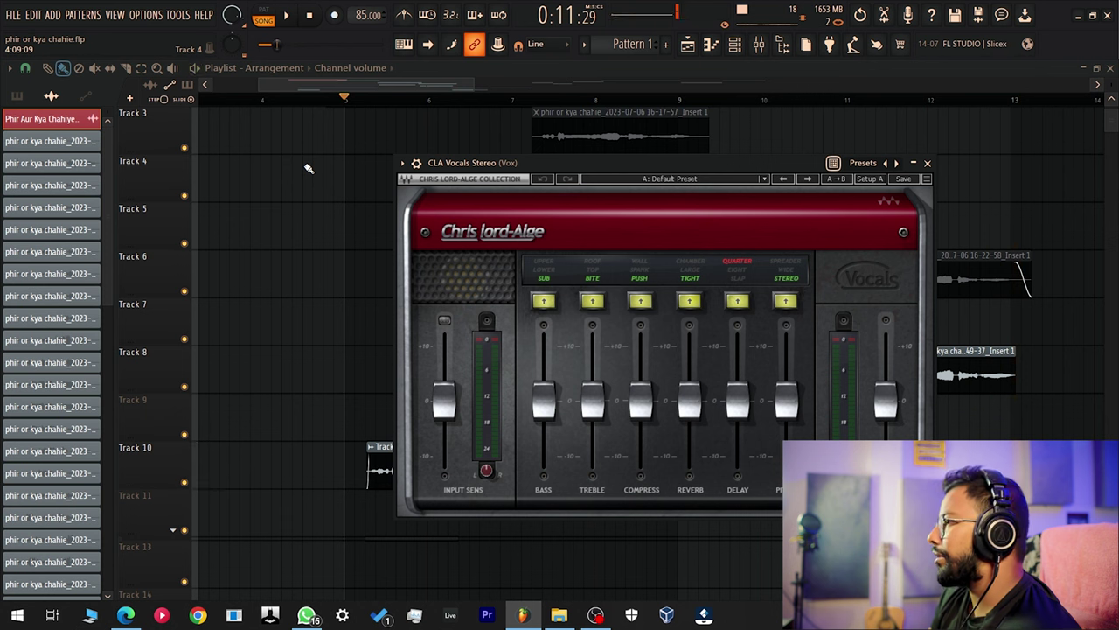
Save the project again and shift the CLA Vocals Stereo window so the faders are in view.
key("ctrl+s")
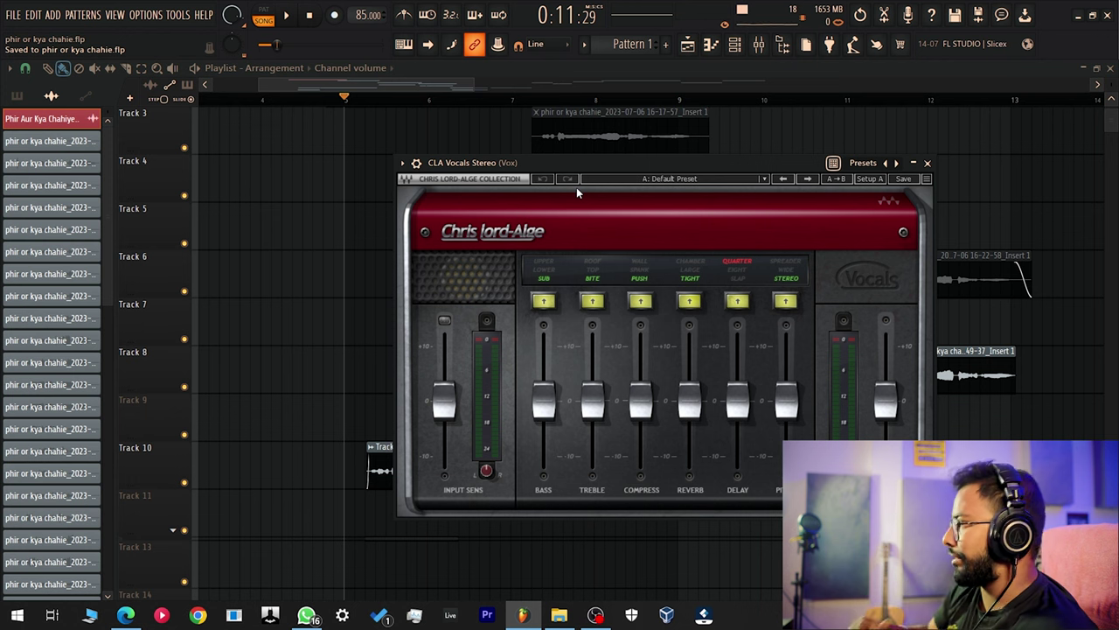
left_click_drag(642, 167, 539, 166)
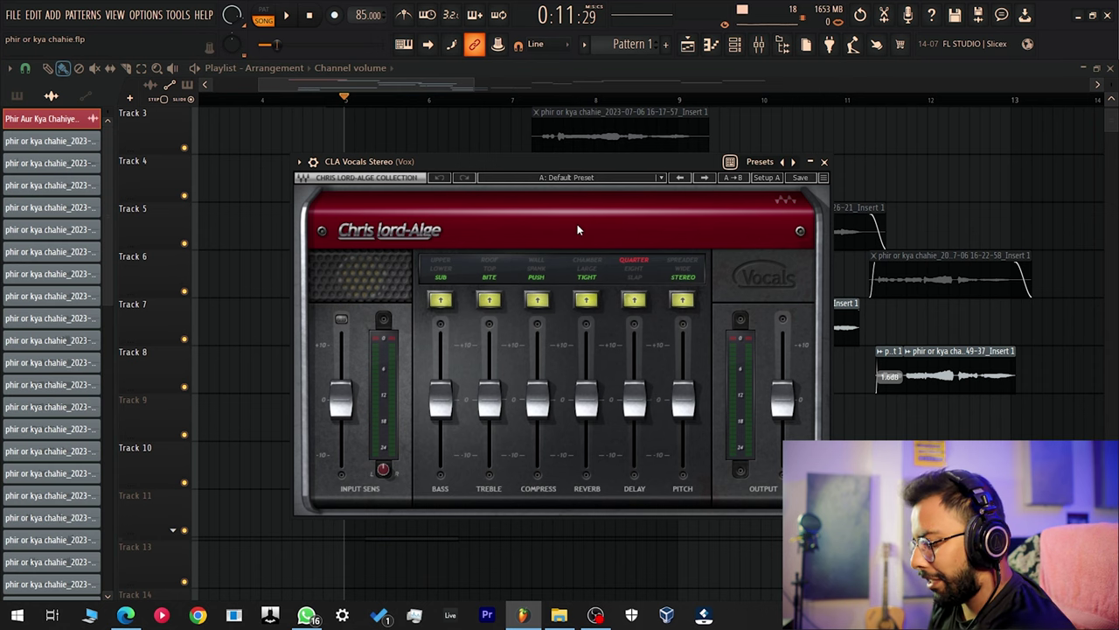
left_click_drag(662, 167, 738, 166)
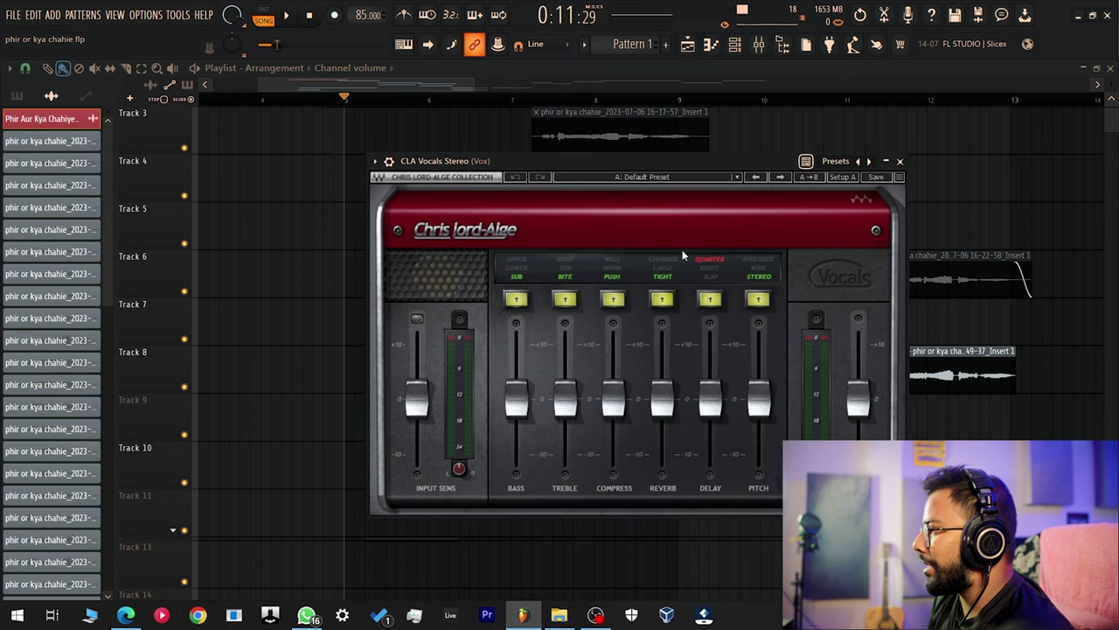
mouse_move(523, 419)
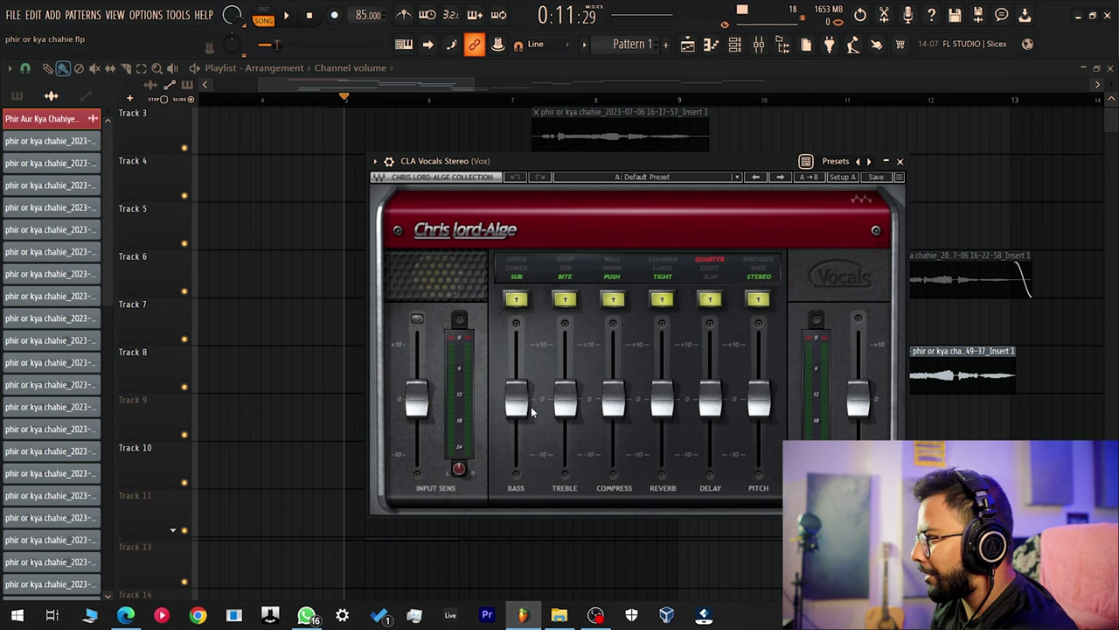
mouse_move(567, 411)
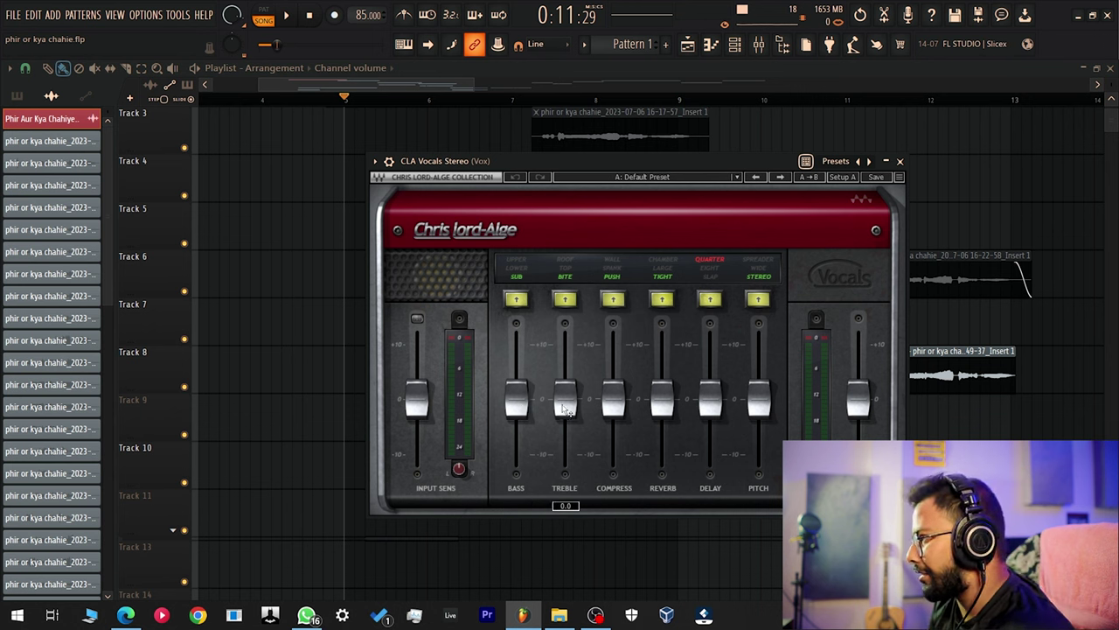
mouse_move(614, 413)
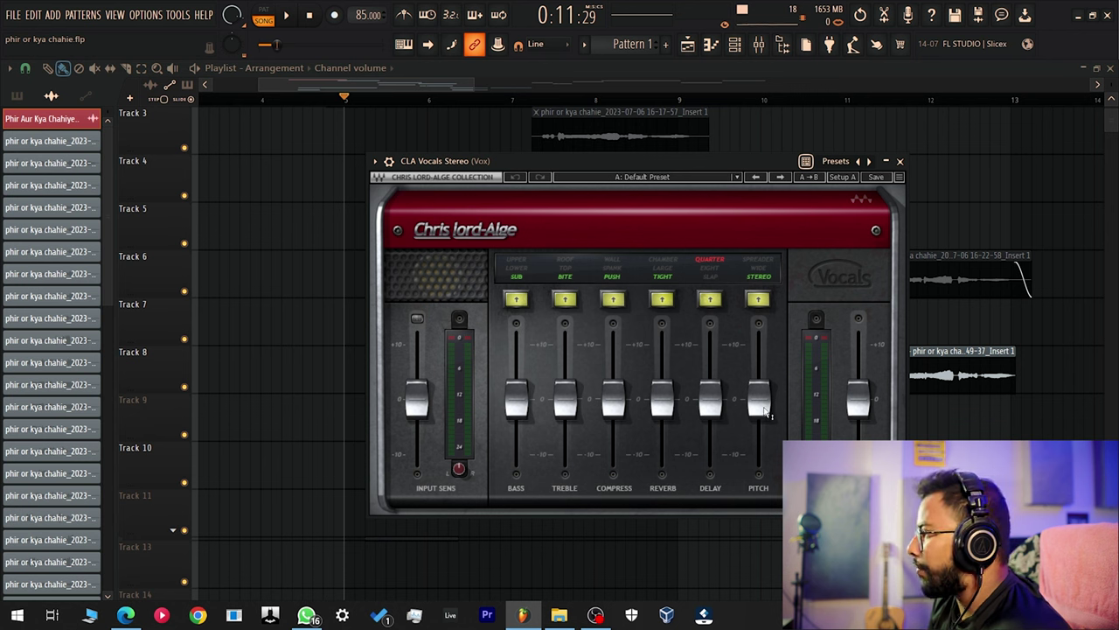
mouse_move(767, 413)
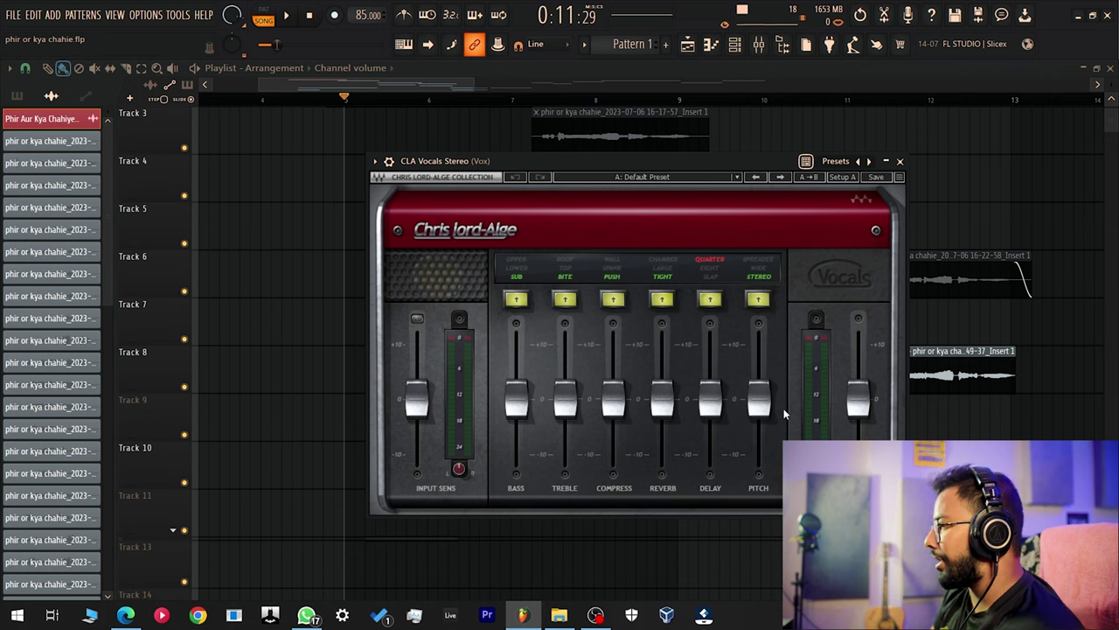
Close the WhatsApp window running in the background.
right_click(310, 615)
left_click(311, 588)
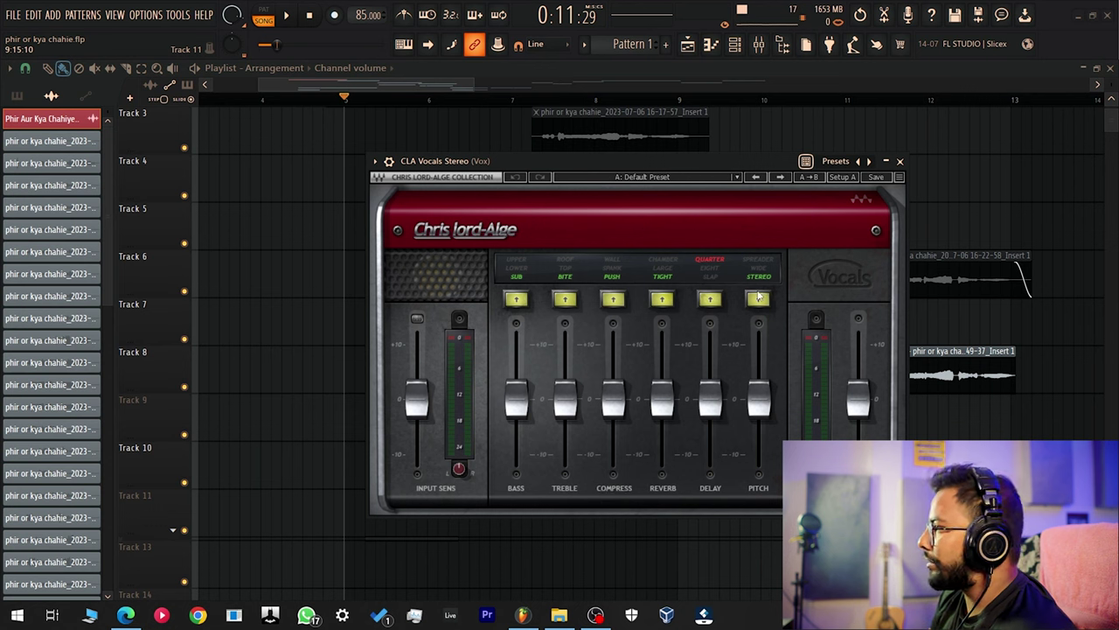
Lower the Pitch, Delay, Reverb, Compress, Treble and Bass faders to -10, and save the project.
left_click_drag(759, 399, 759, 453)
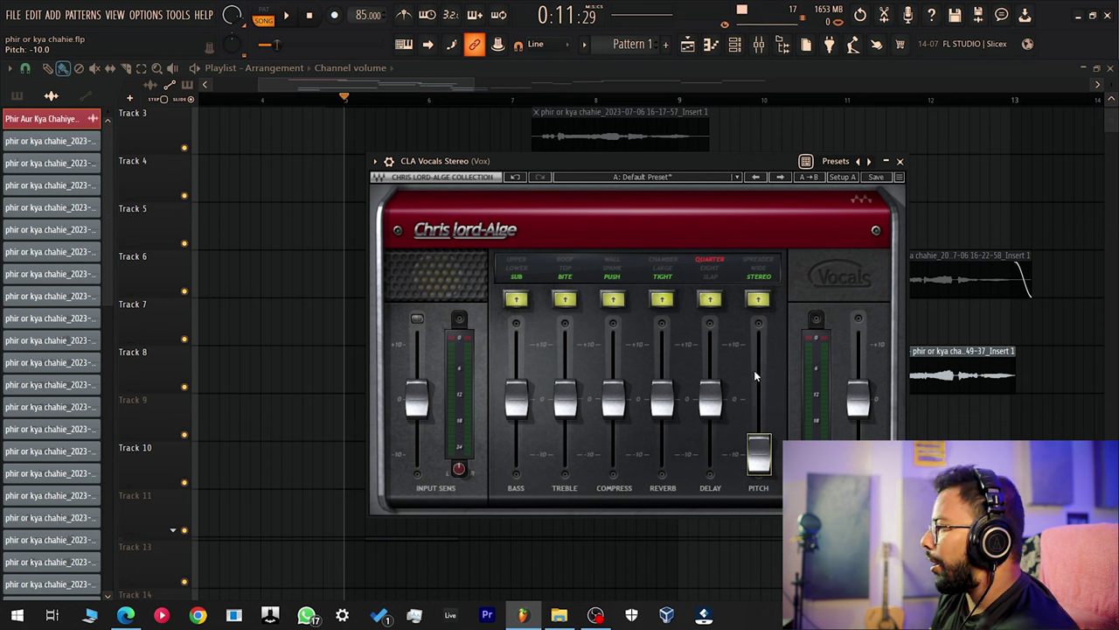
mouse_move(768, 470)
left_mouse_down()
mouse_move(768, 418)
mouse_move(759, 455)
left_mouse_up()
key("ctrl+s")
left_click_drag(565, 401, 564, 459)
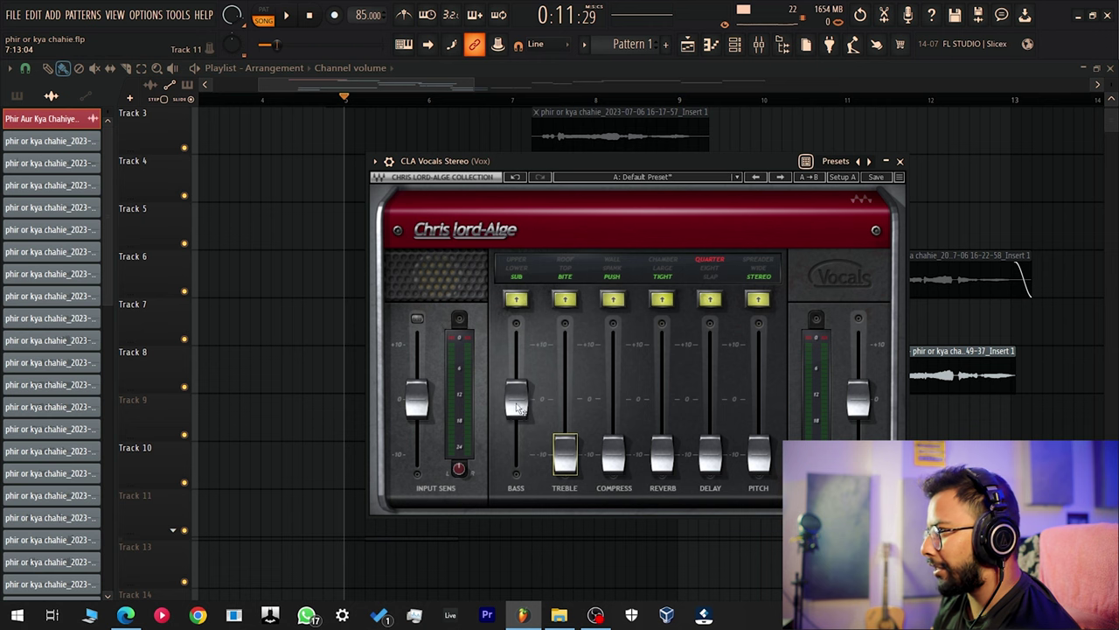
left_click_drag(517, 406, 517, 463)
key("ctrl+s")
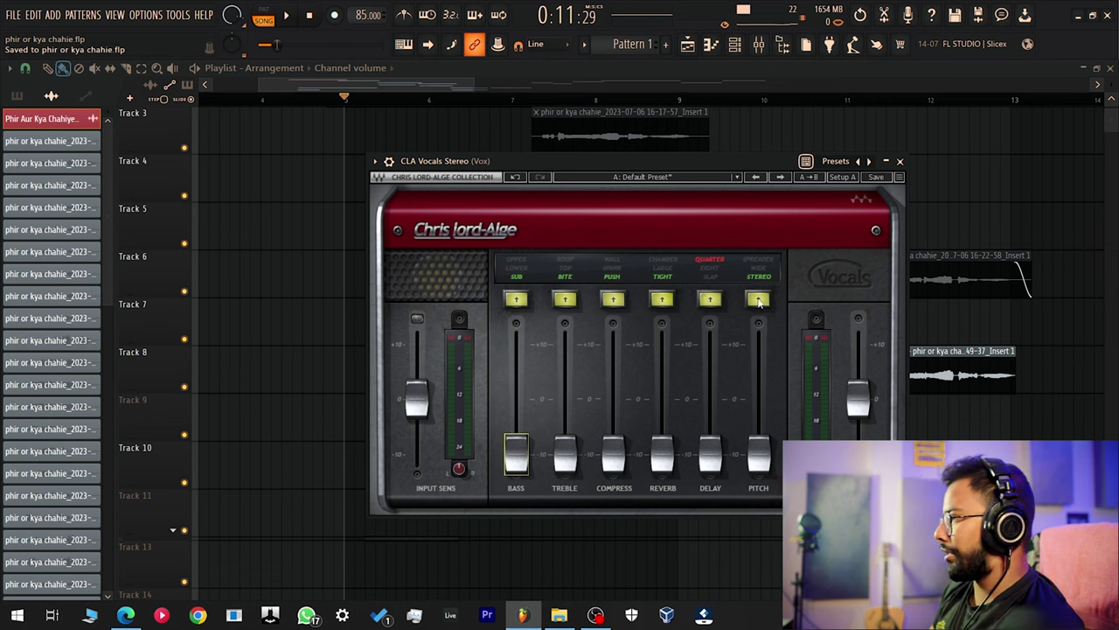
Audition the vocals with the Pitch fader raised to 10.0, and return it to -10.0.
mouse_move(763, 461)
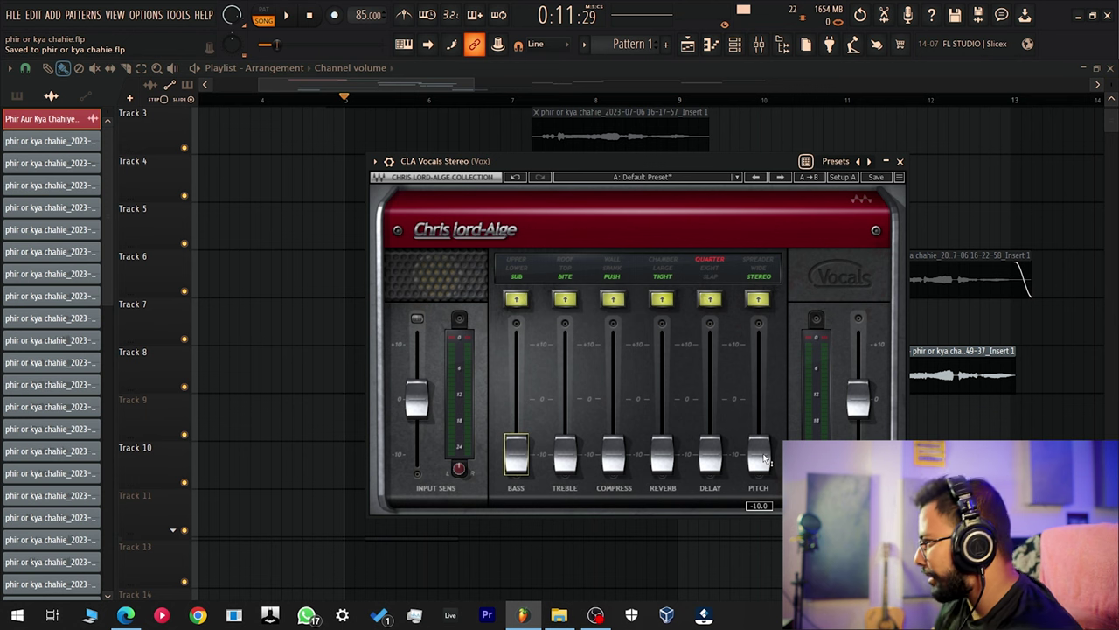
key("space")
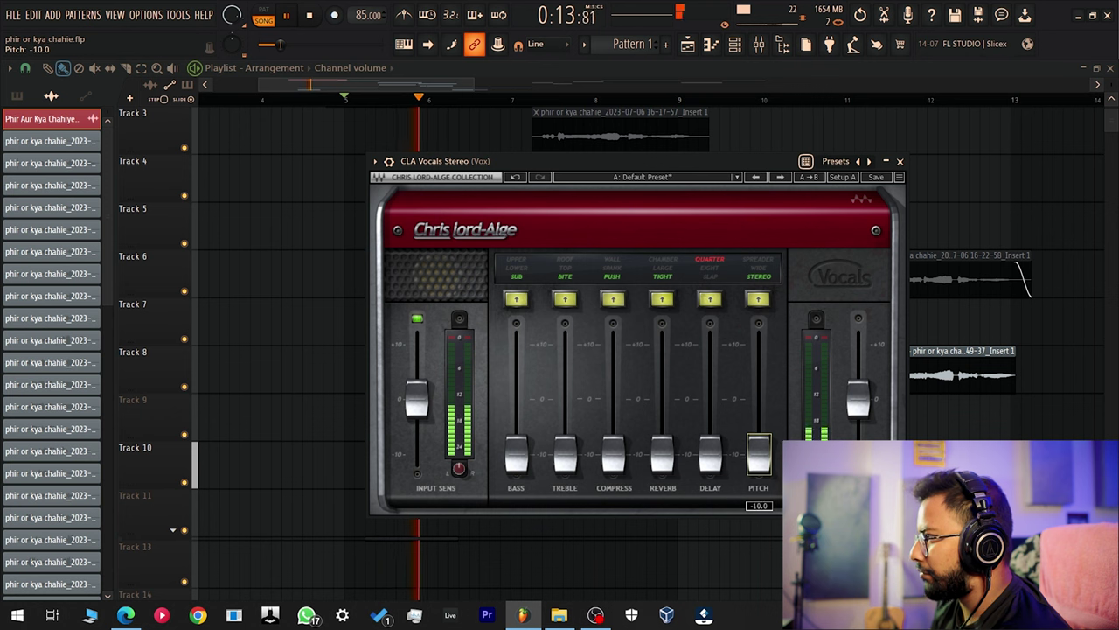
left_click_drag(759, 454, 760, 347)
key("space")
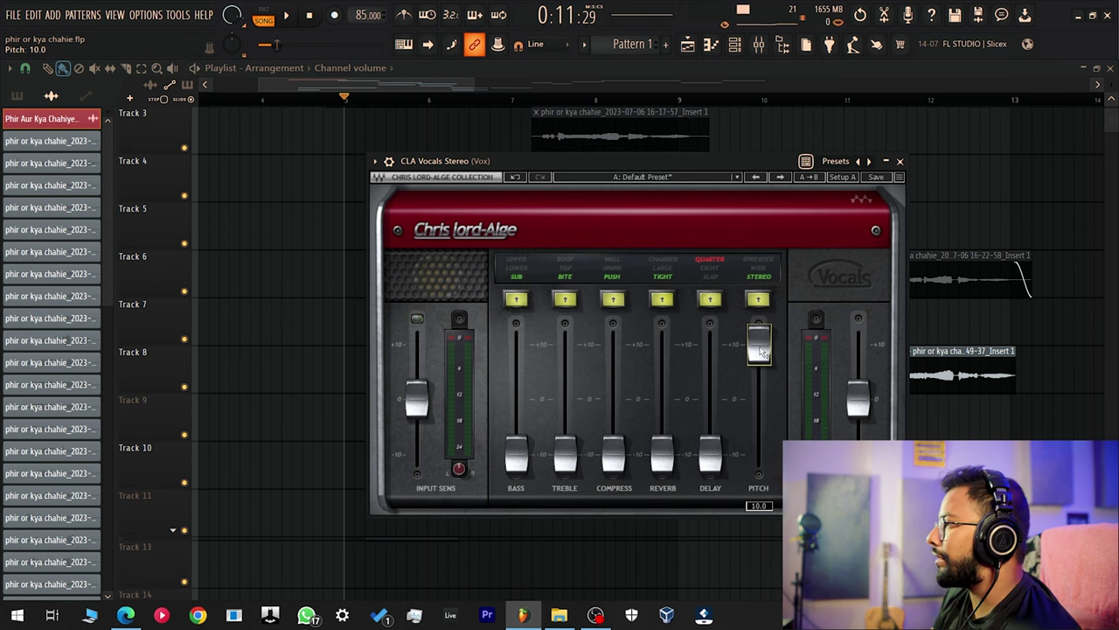
left_click_drag(759, 350, 759, 456)
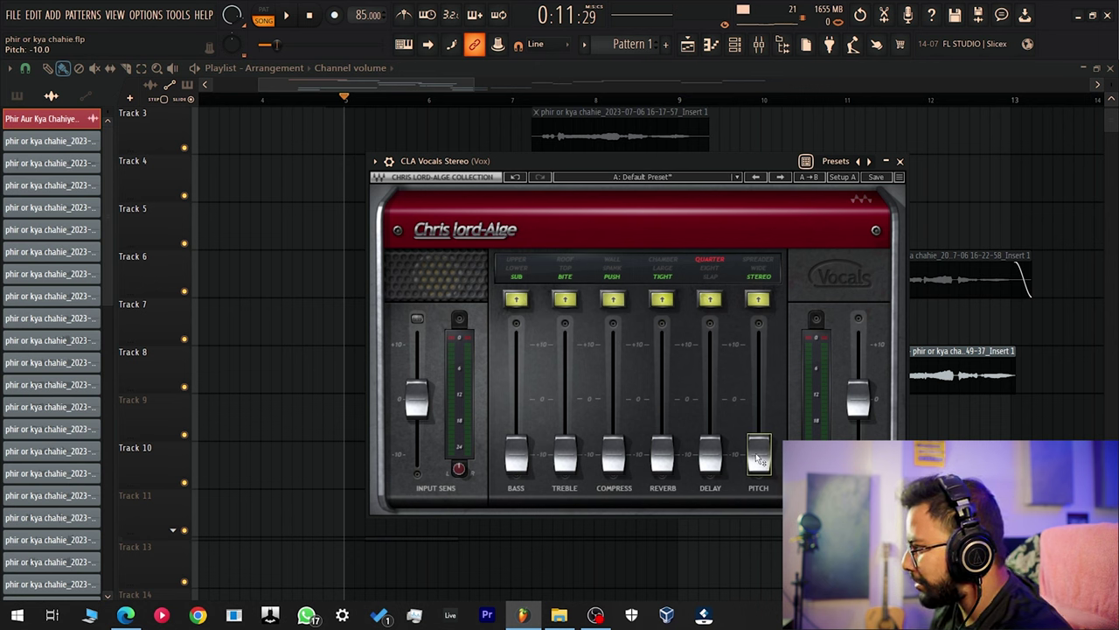
Set the Pitch fader to -8.6 in Stereo mode while listening to the song, and stop playback.
mouse_move(759, 457)
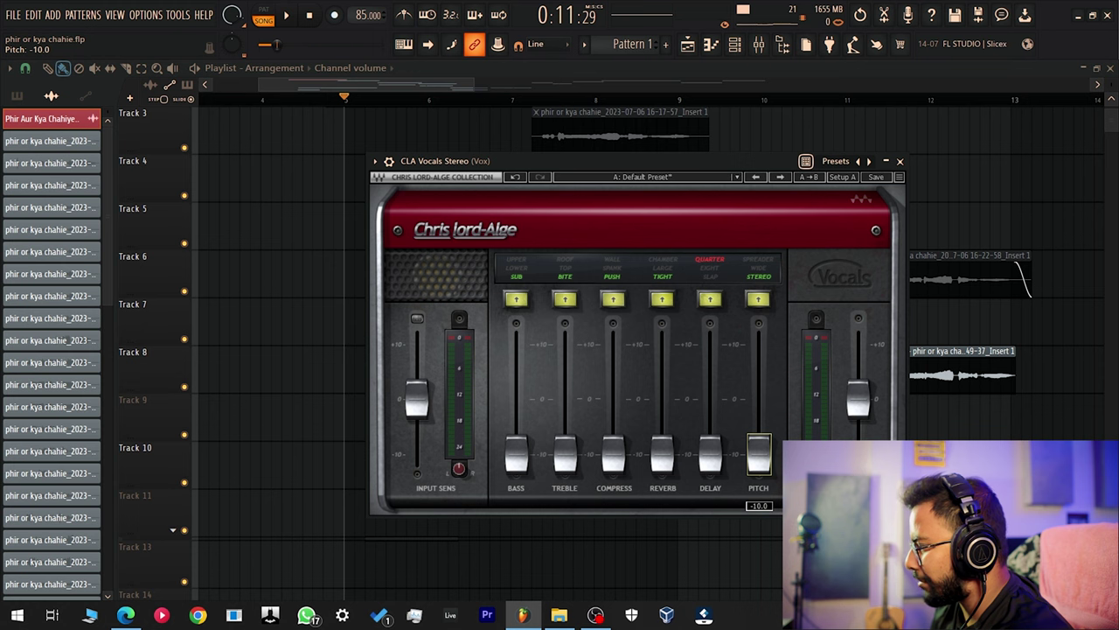
key("space")
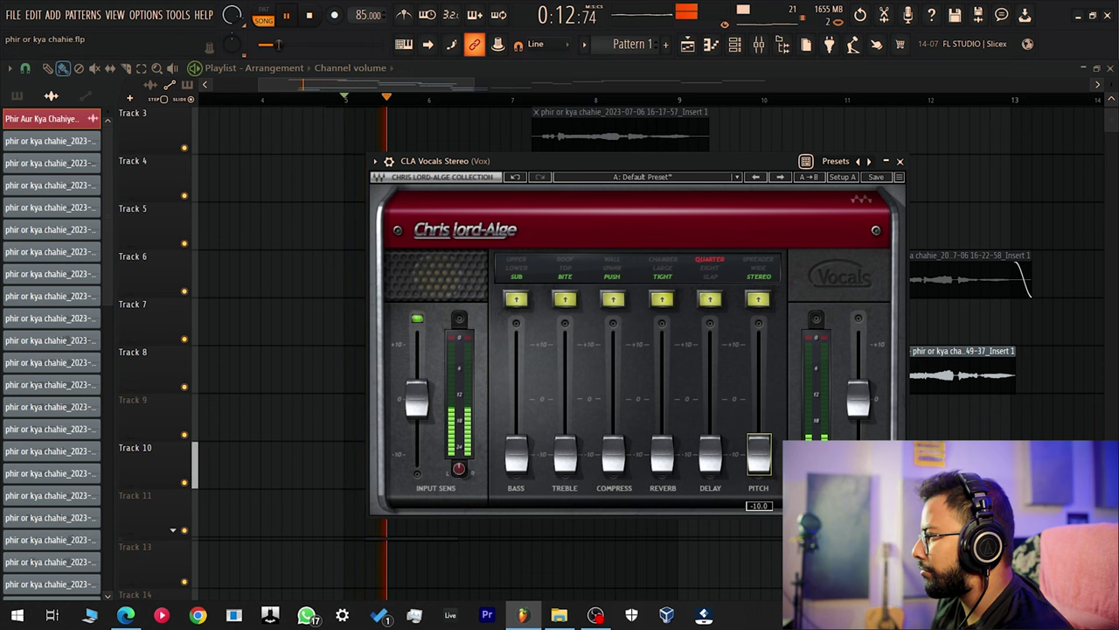
left_click_drag(759, 455, 759, 448)
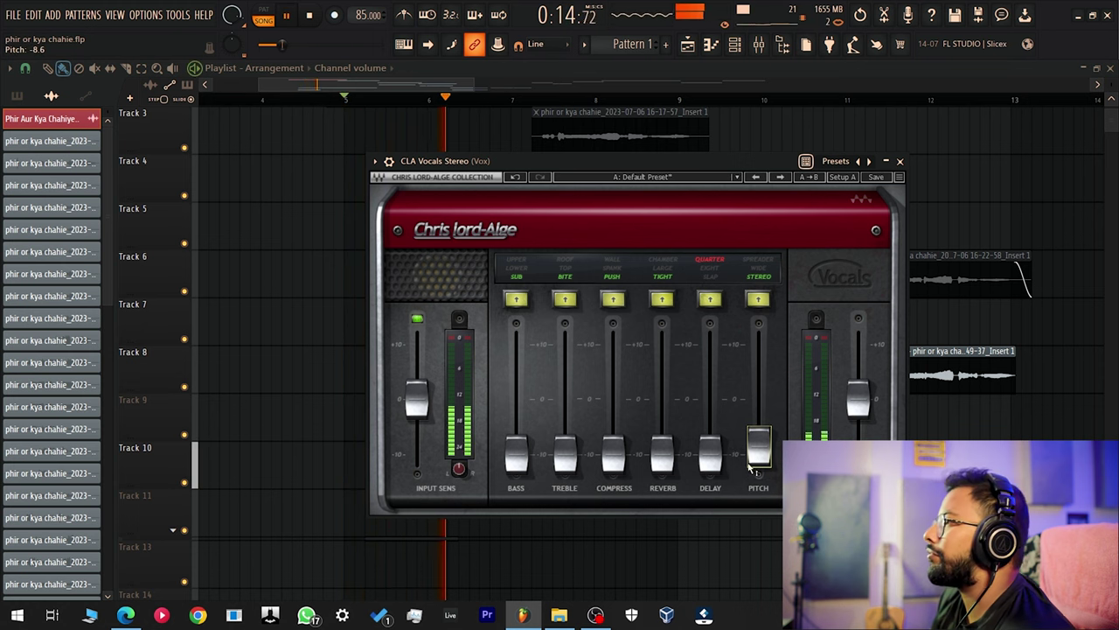
key("space")
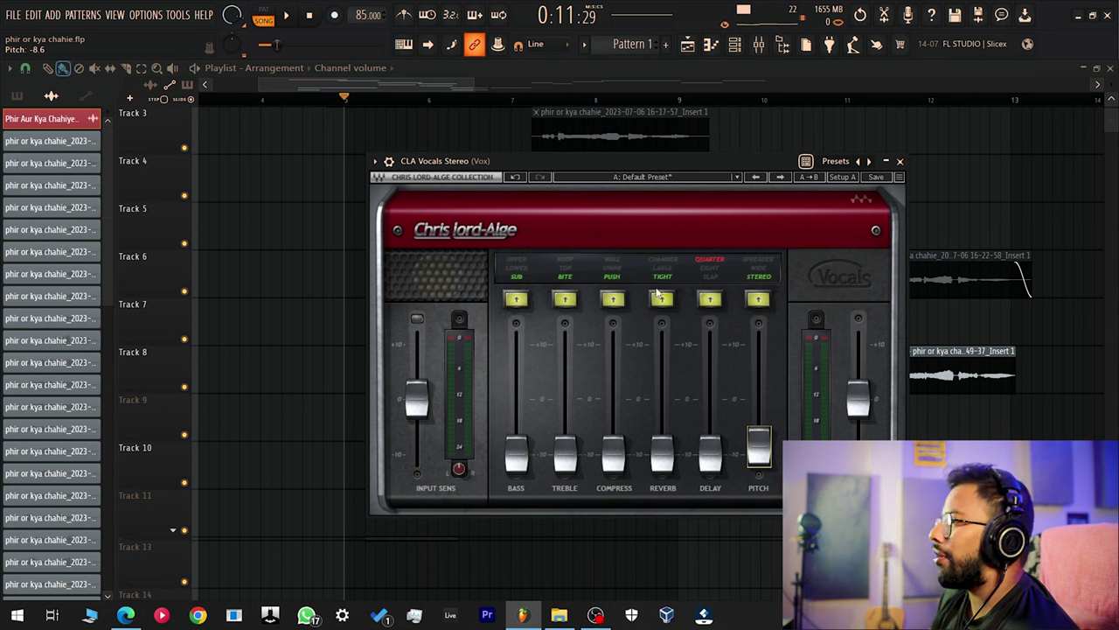
Save the project, and with the song playing set the Delay to Slap mode at -2.0.
mouse_move(653, 449)
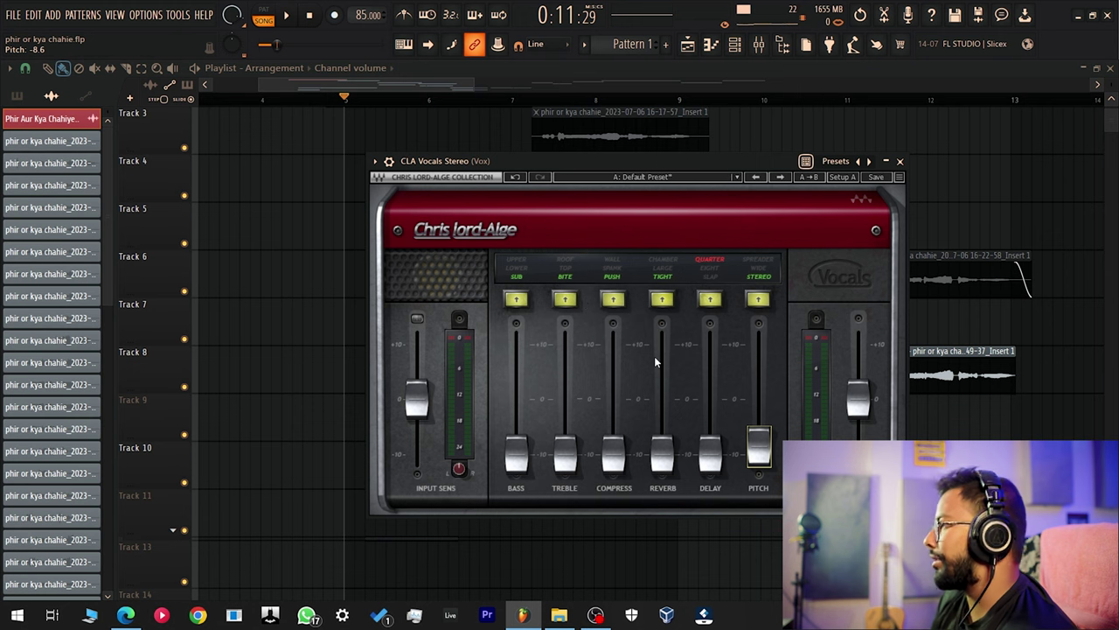
key("ctrl+s")
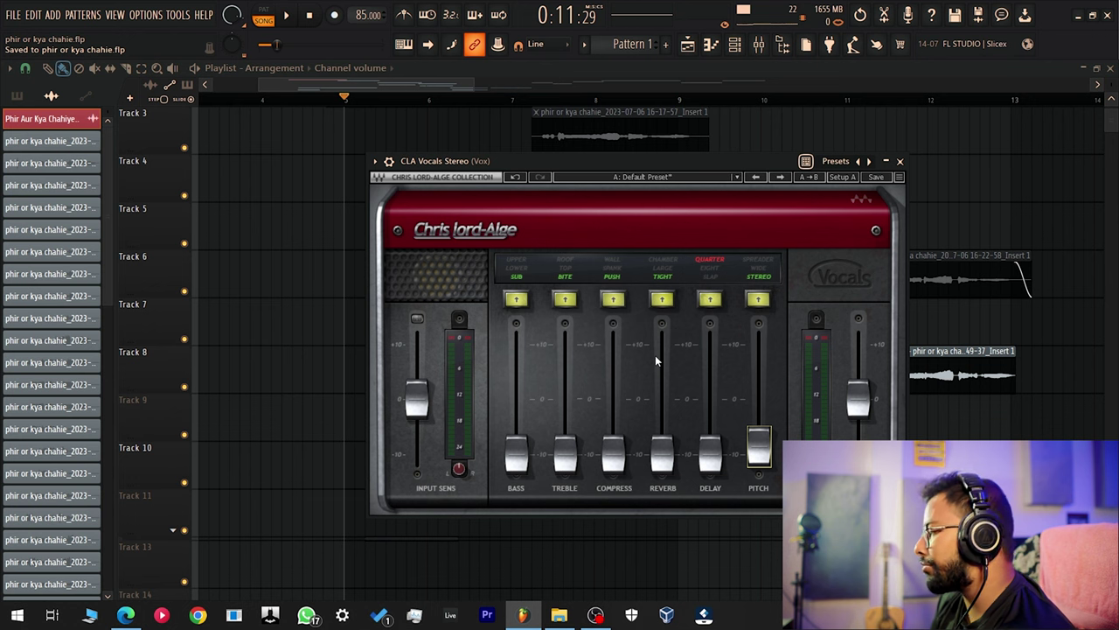
key("space")
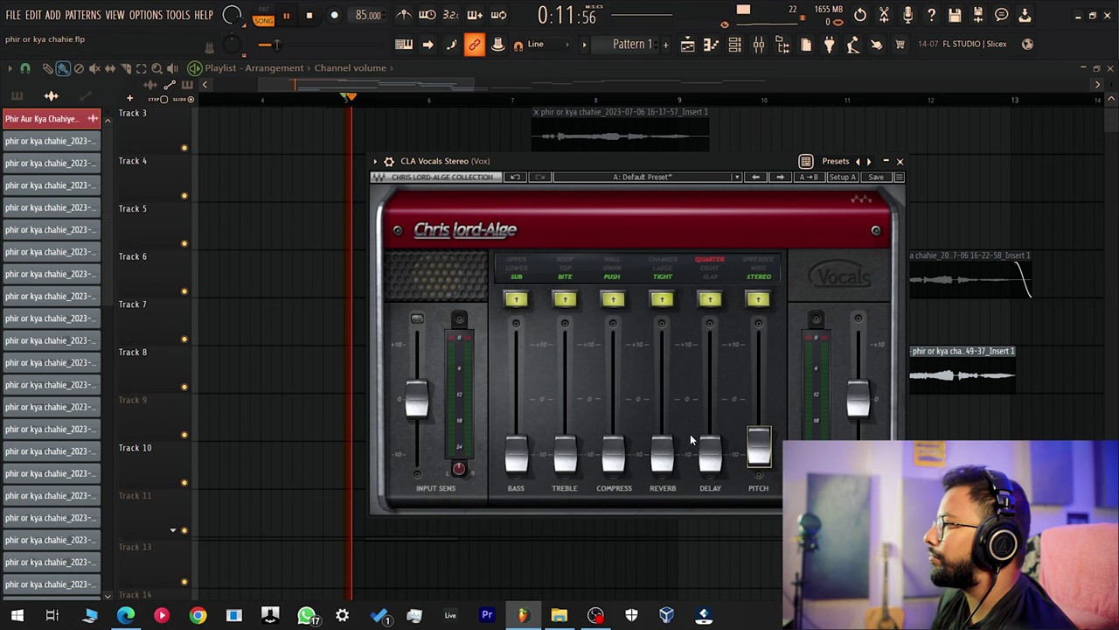
left_click_drag(710, 452, 710, 422)
left_click(708, 299)
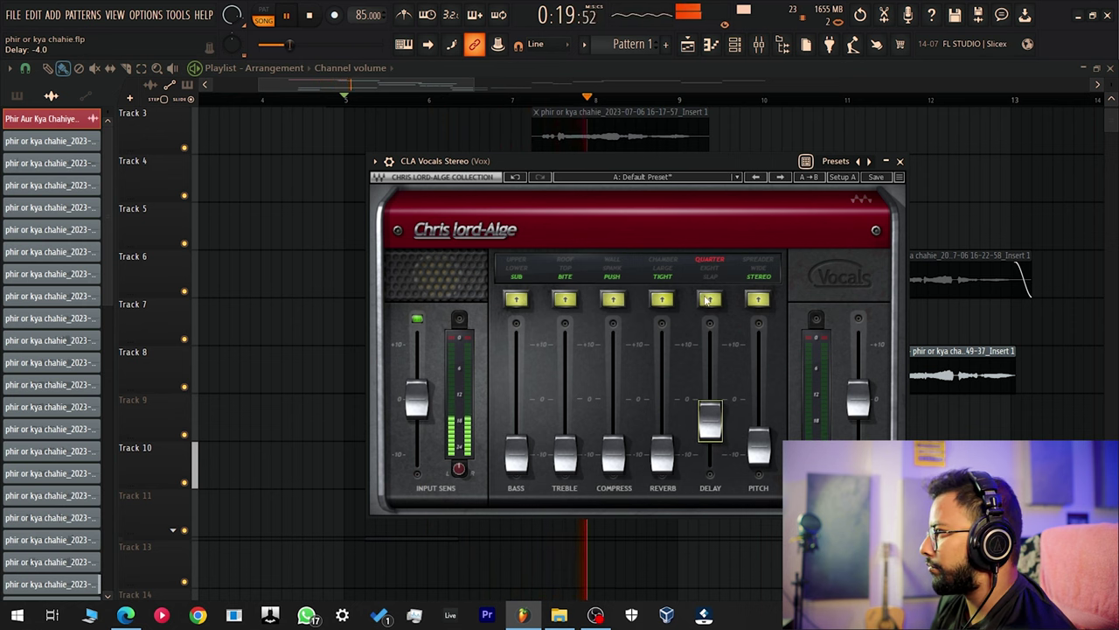
left_click(707, 299)
left_click_drag(710, 421, 705, 422)
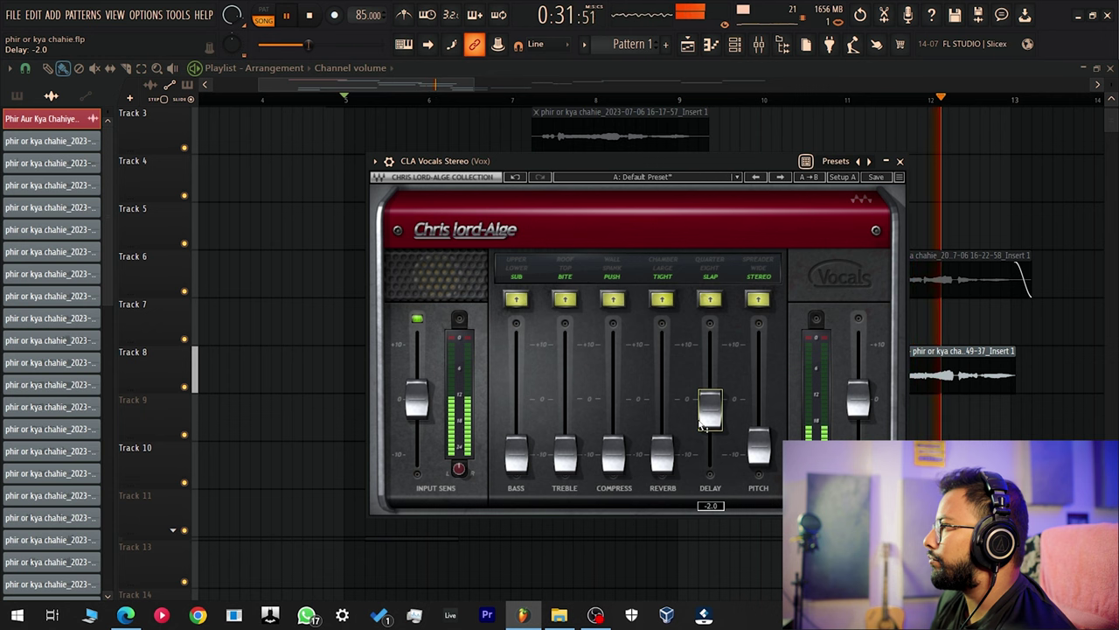
Set the Reverb fader to -1.4 and switch the reverb color to Chamber during playback.
mouse_move(668, 452)
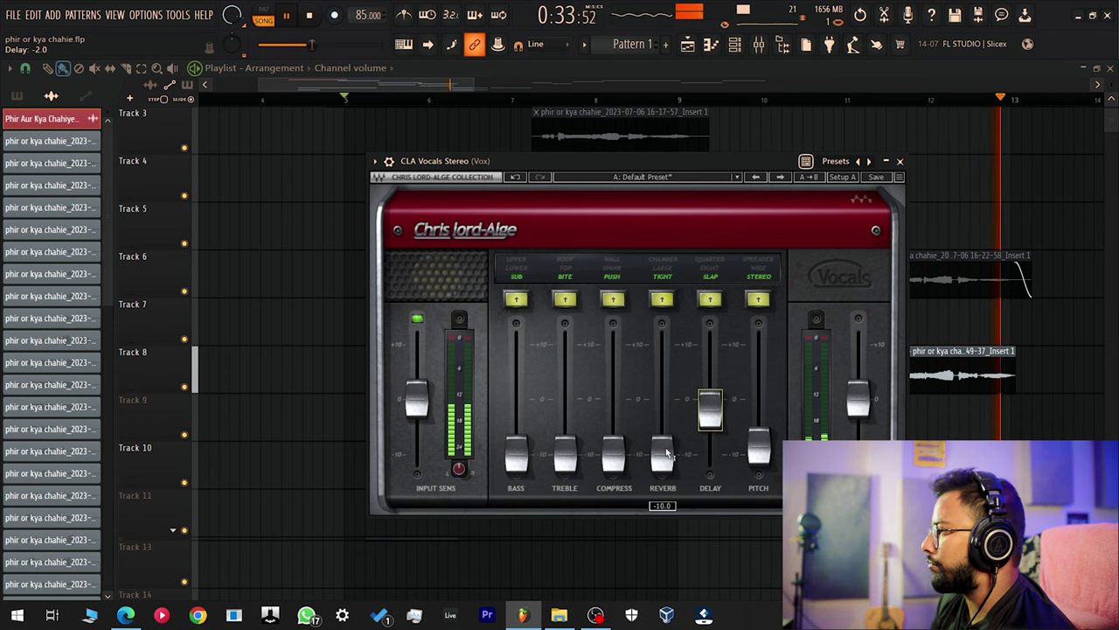
left_click_drag(667, 452, 665, 409)
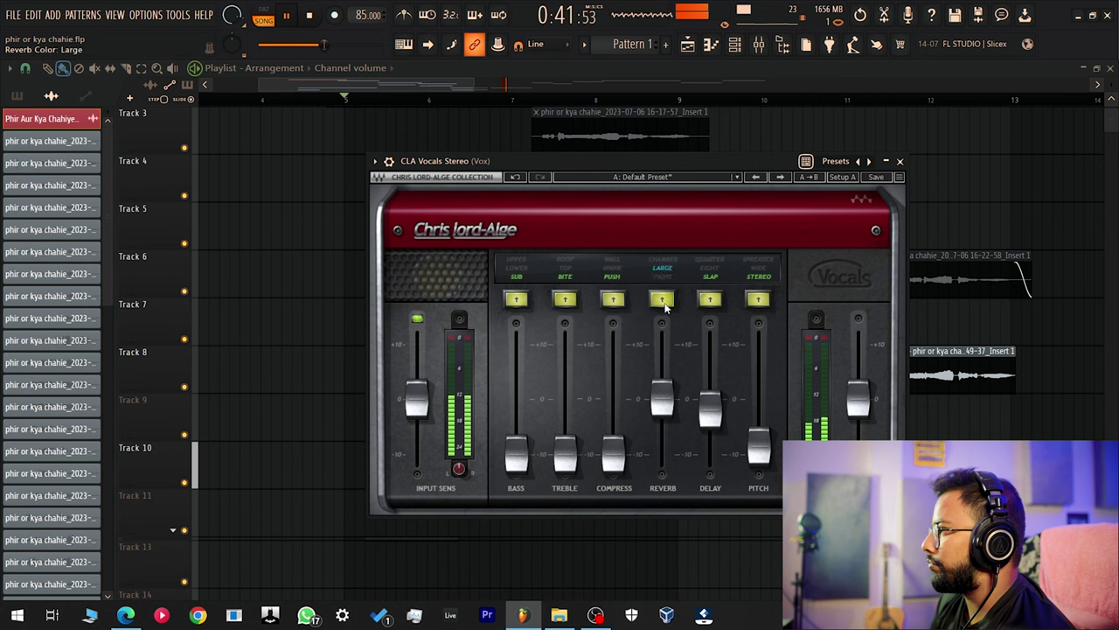
mouse_move(662, 399)
left_mouse_down()
mouse_move(662, 371)
mouse_move(662, 405)
left_mouse_up()
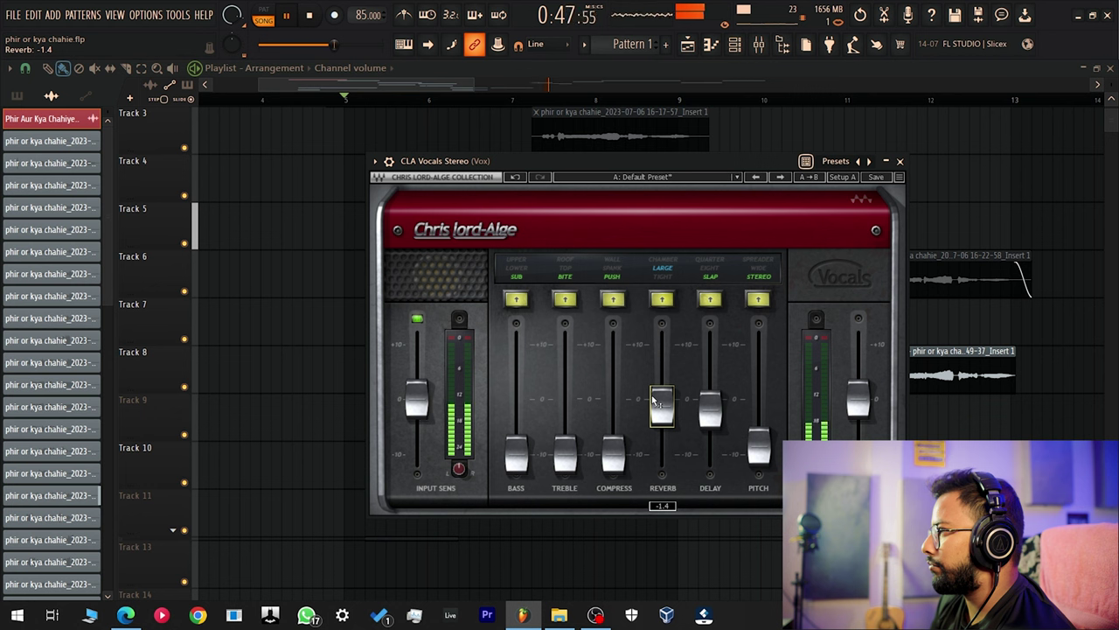
left_click(663, 302)
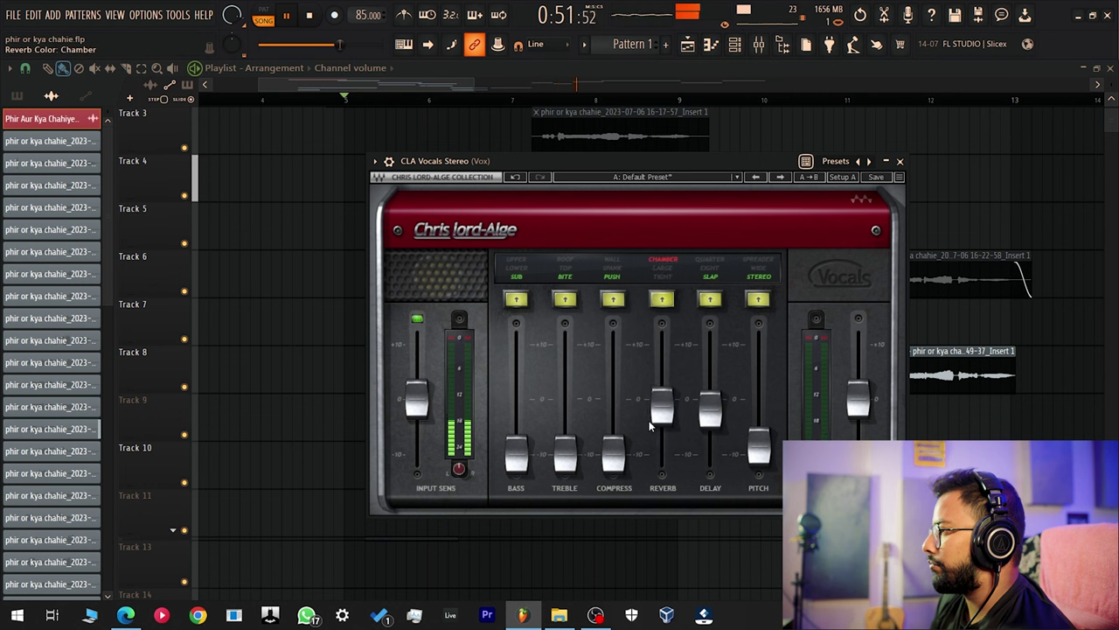
Try the Reverb fader at -4.4 and -8.8 while listening, stop playback, and raise it to -4.7.
left_click_drag(659, 418, 658, 437)
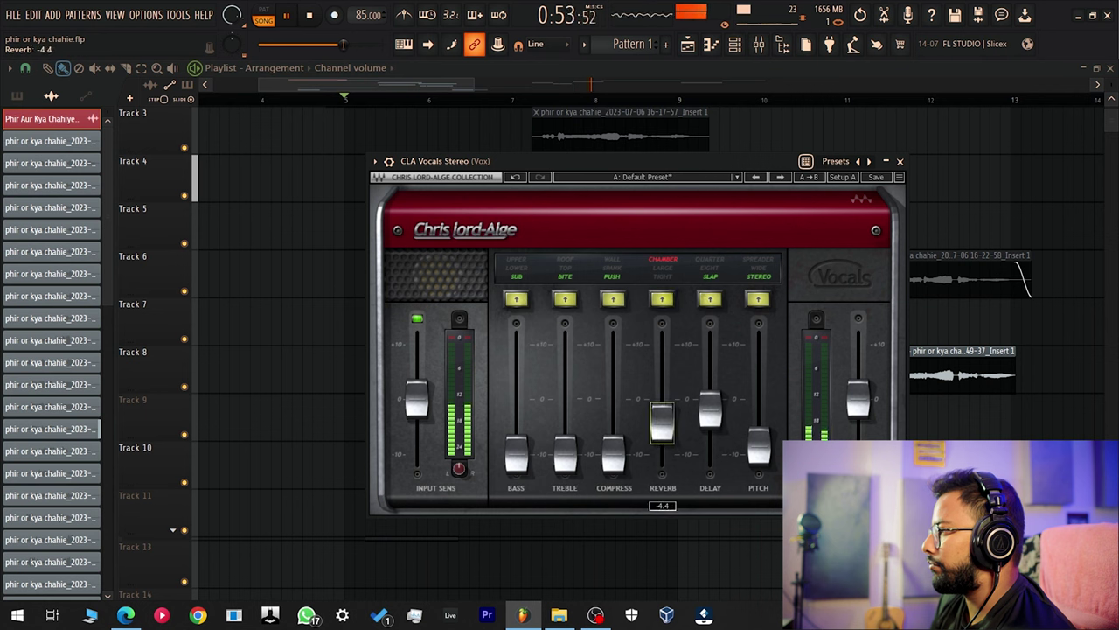
left_click_drag(659, 436, 651, 461)
key("space")
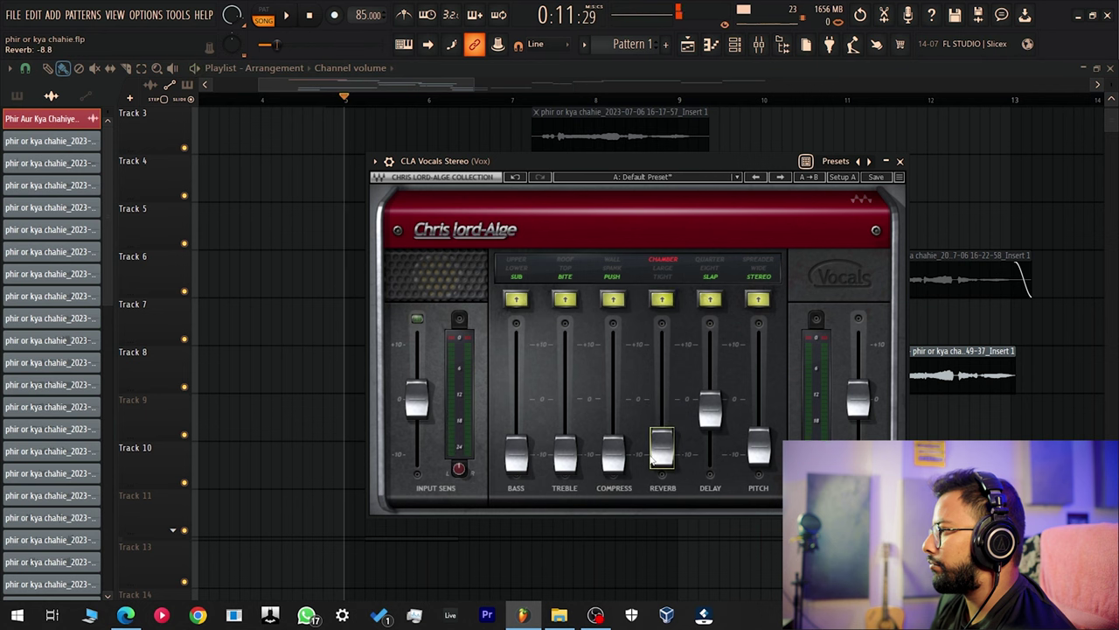
left_click_drag(660, 461, 662, 425)
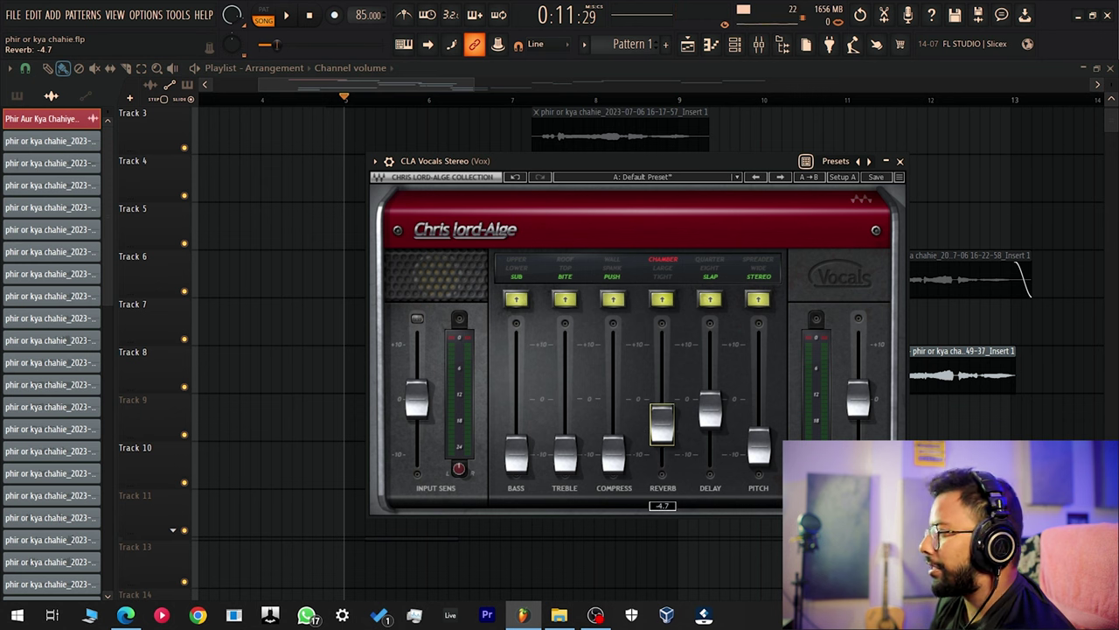
With the song playing, switch the reverb color to Large and set the Reverb fader to -2.7.
key("space")
left_click_drag(662, 424, 662, 397)
left_click(663, 300)
left_click(663, 300)
left_click(663, 300)
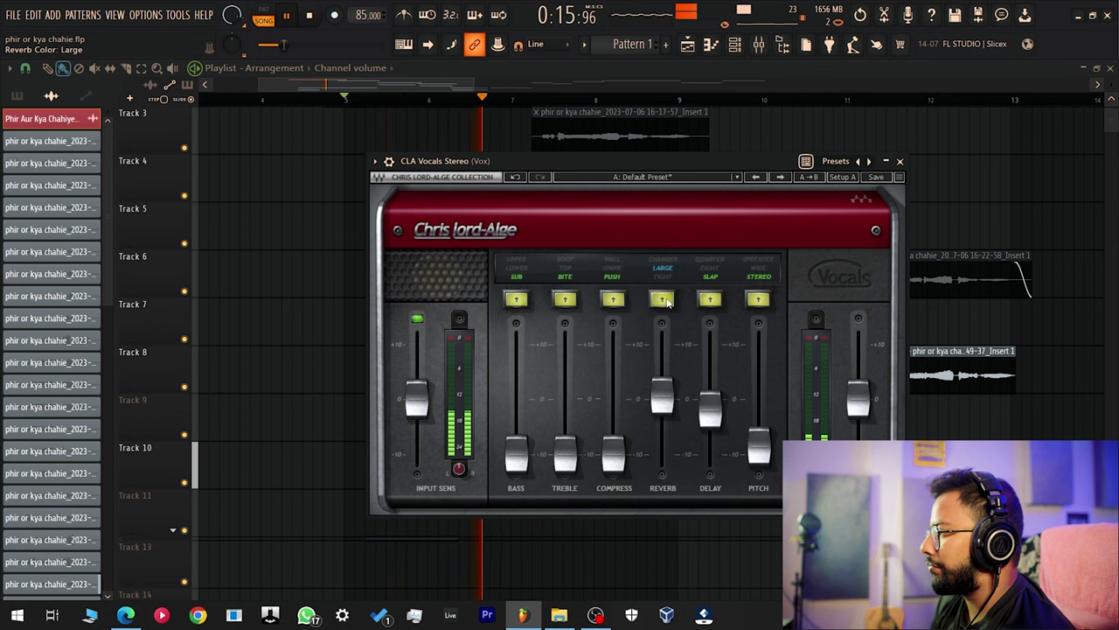
left_click_drag(676, 412, 676, 425)
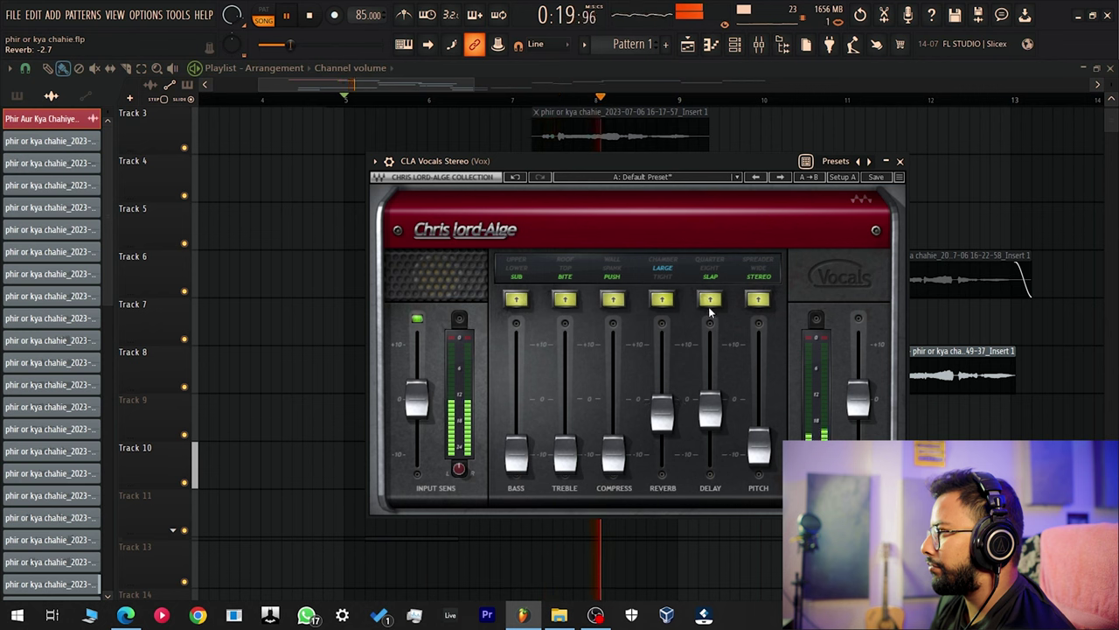
Audition the Eight and Quarter delay colors during playback, and stop the song.
left_click(707, 304)
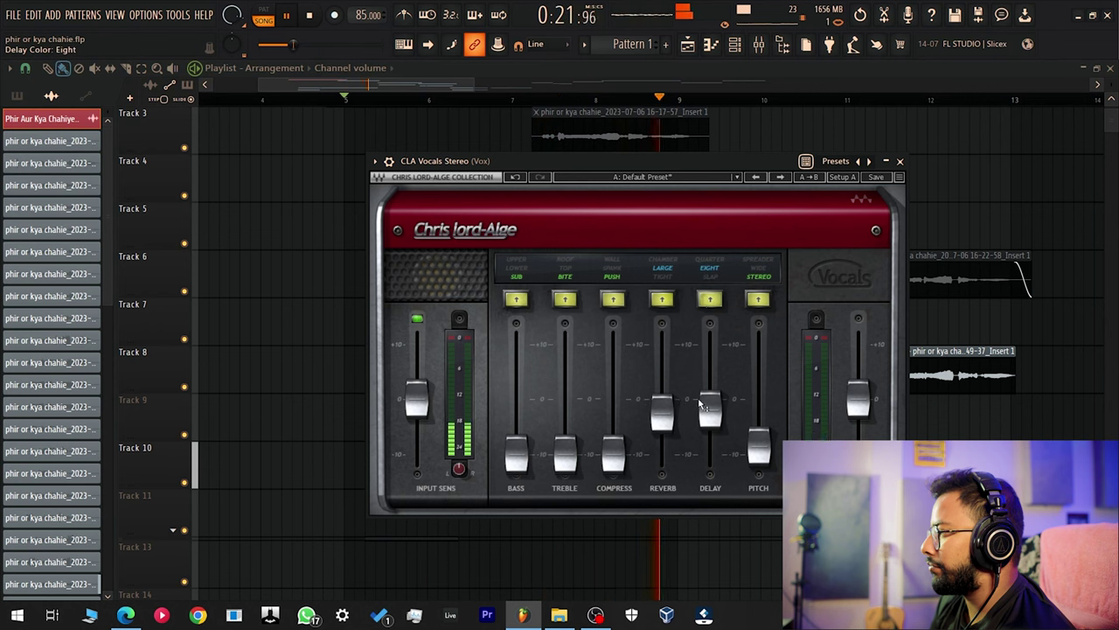
left_click(710, 304)
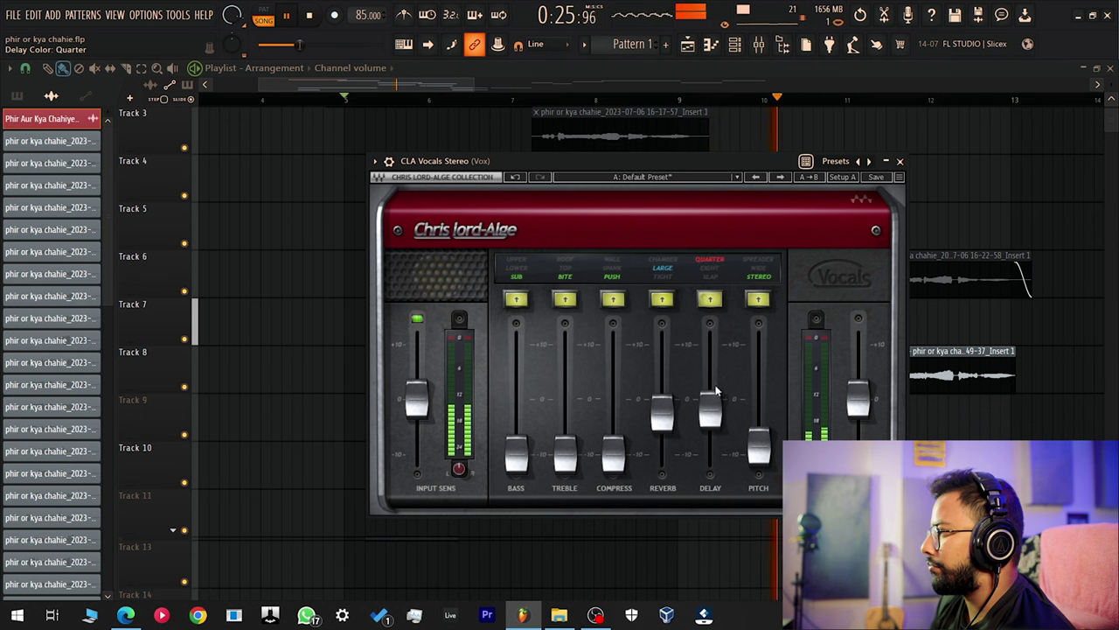
mouse_move(710, 402)
key("space")
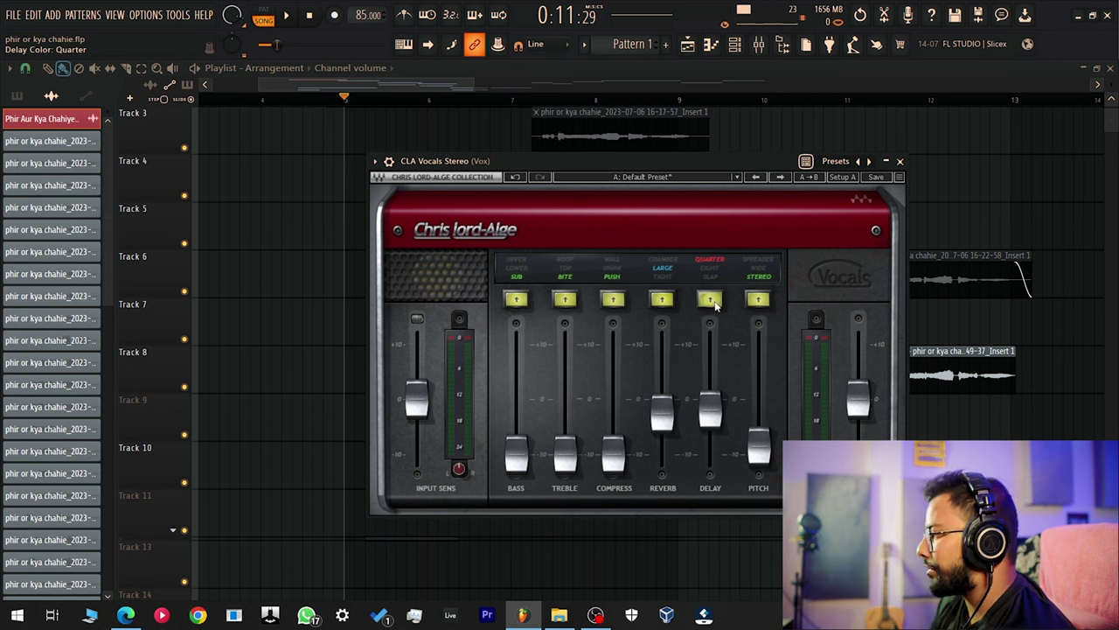
Replay the song to compare the Slap, Eight and Quarter delay colors, and stop playback on Quarter.
key("space")
left_click(710, 299)
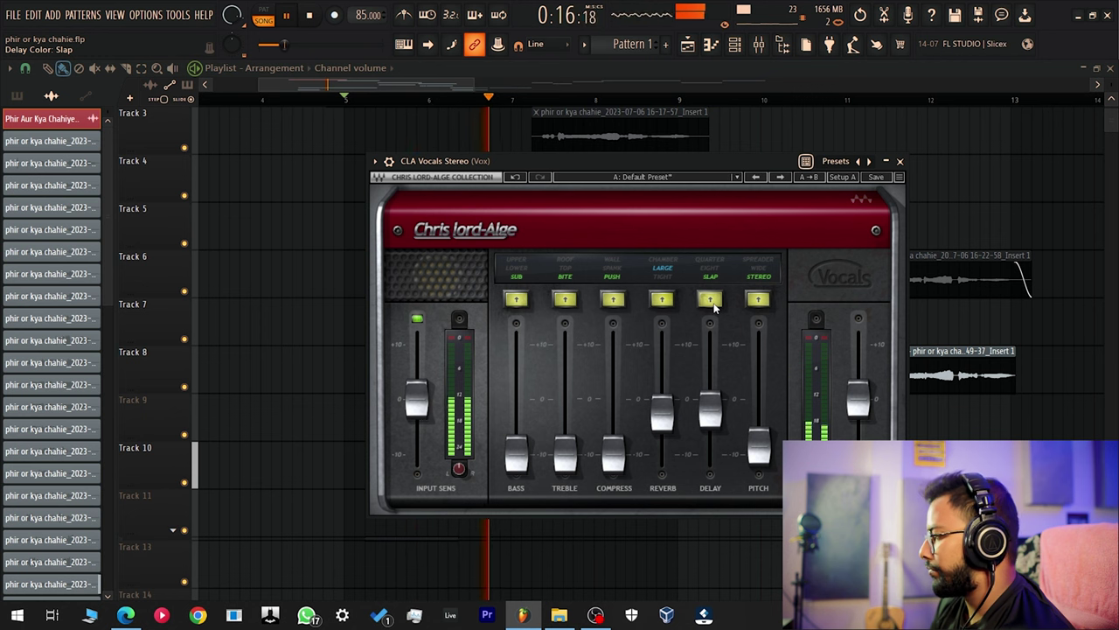
left_click(710, 300)
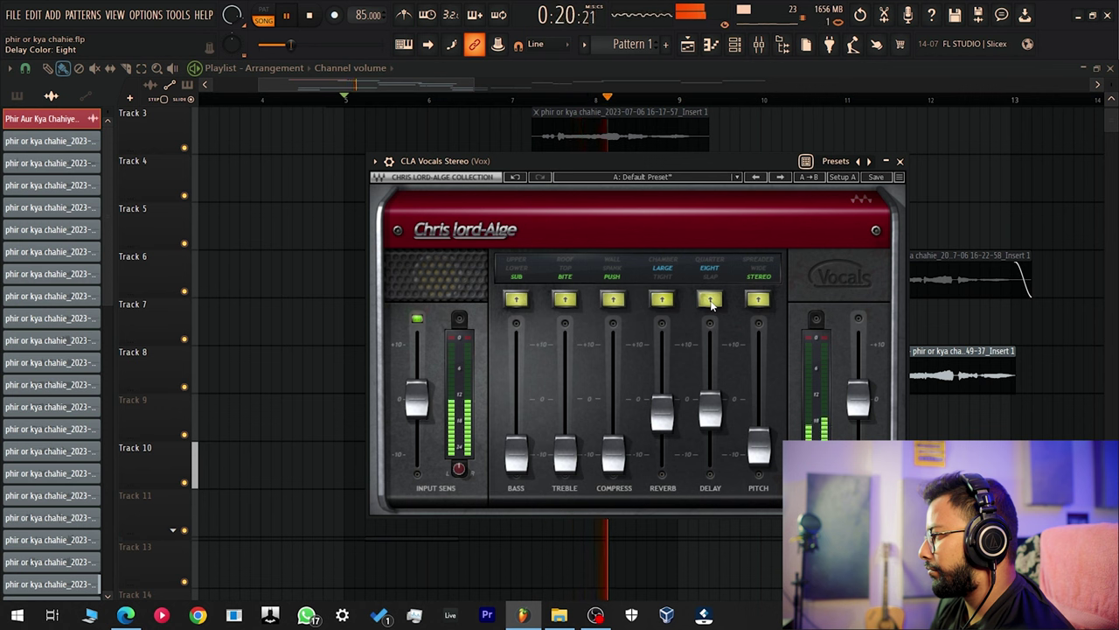
key("space")
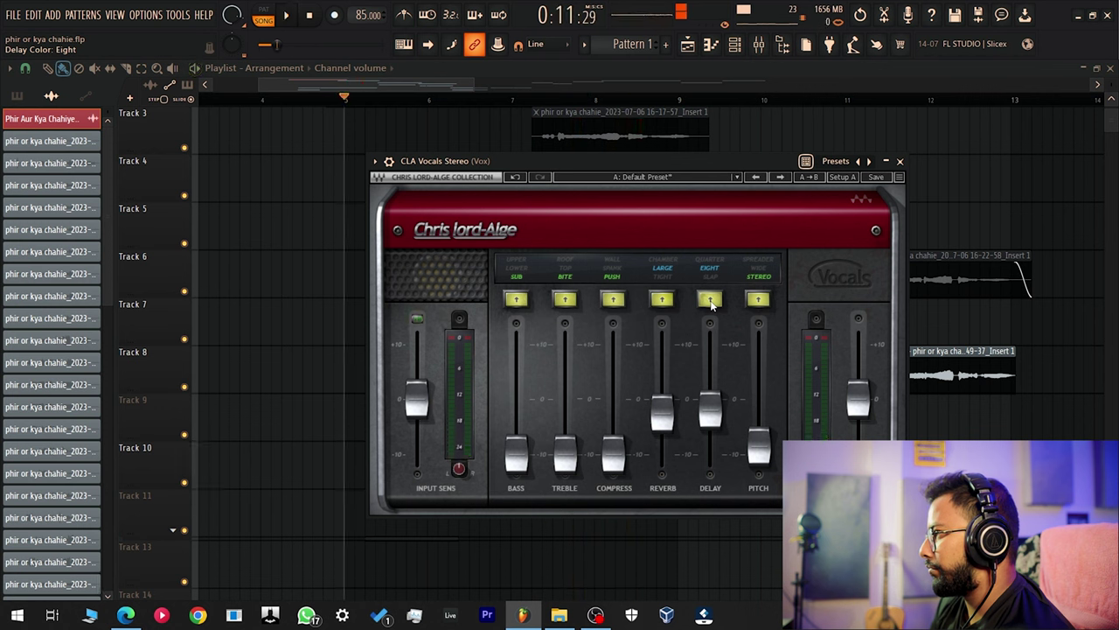
left_click(710, 300)
key("space")
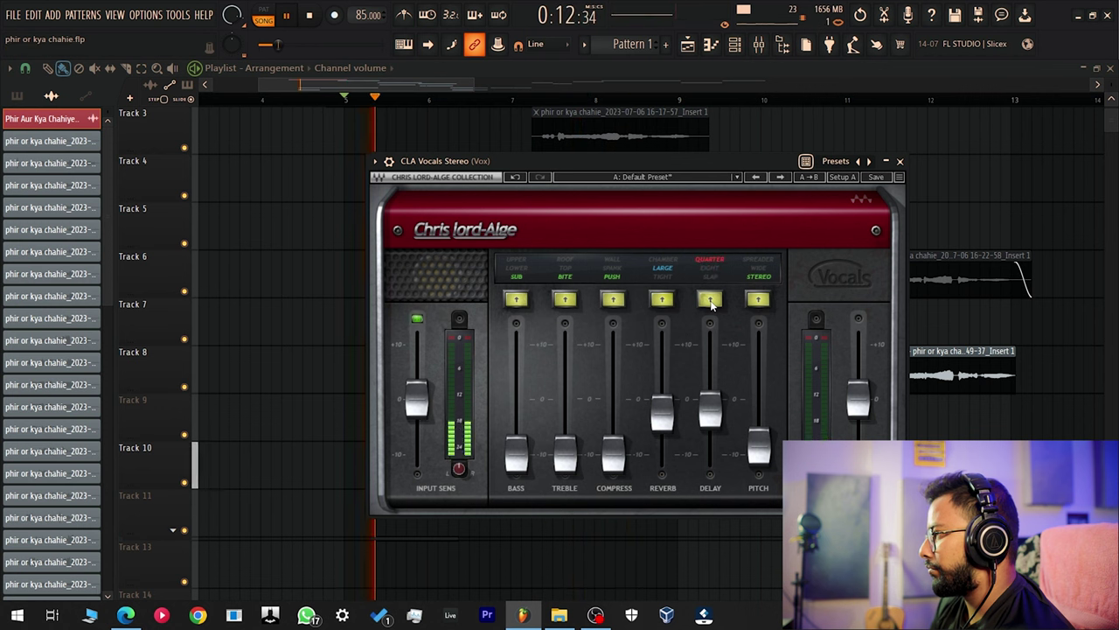
key("space")
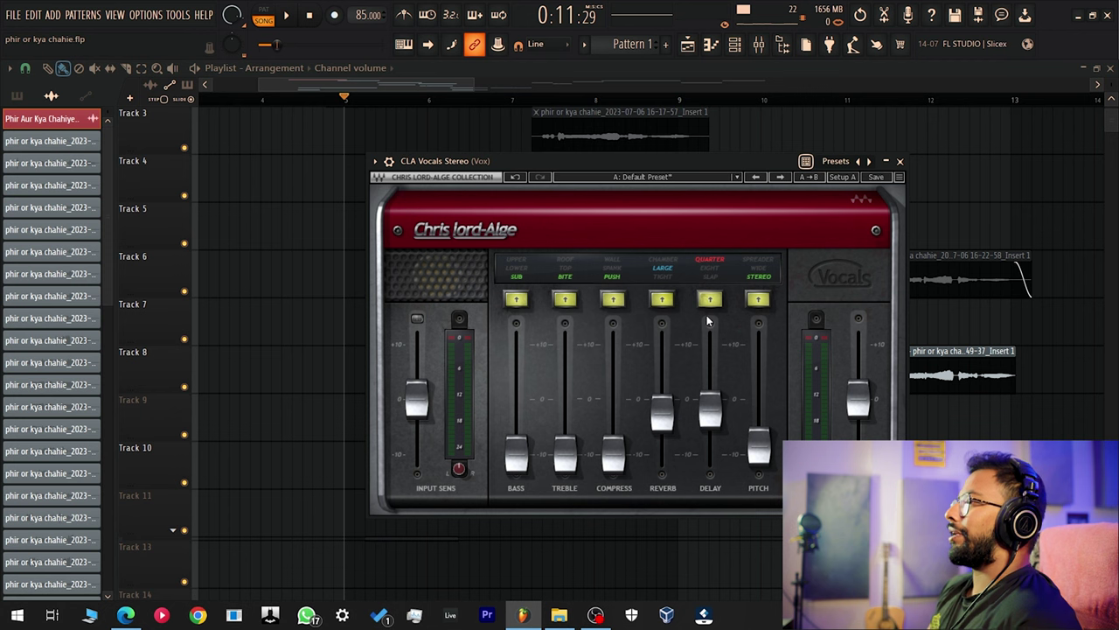
With the song playing, return the Delay to Slap, lower the Delay and Reverb faders, and save the project.
left_click(710, 300)
key("space")
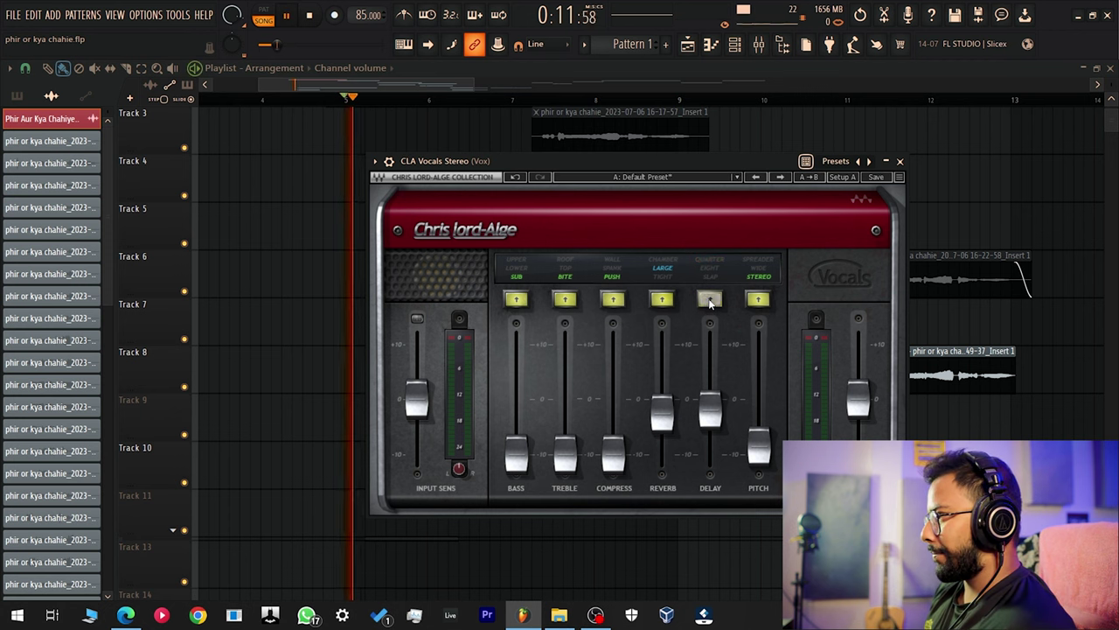
left_click_drag(710, 409, 661, 435)
key("ctrl+s")
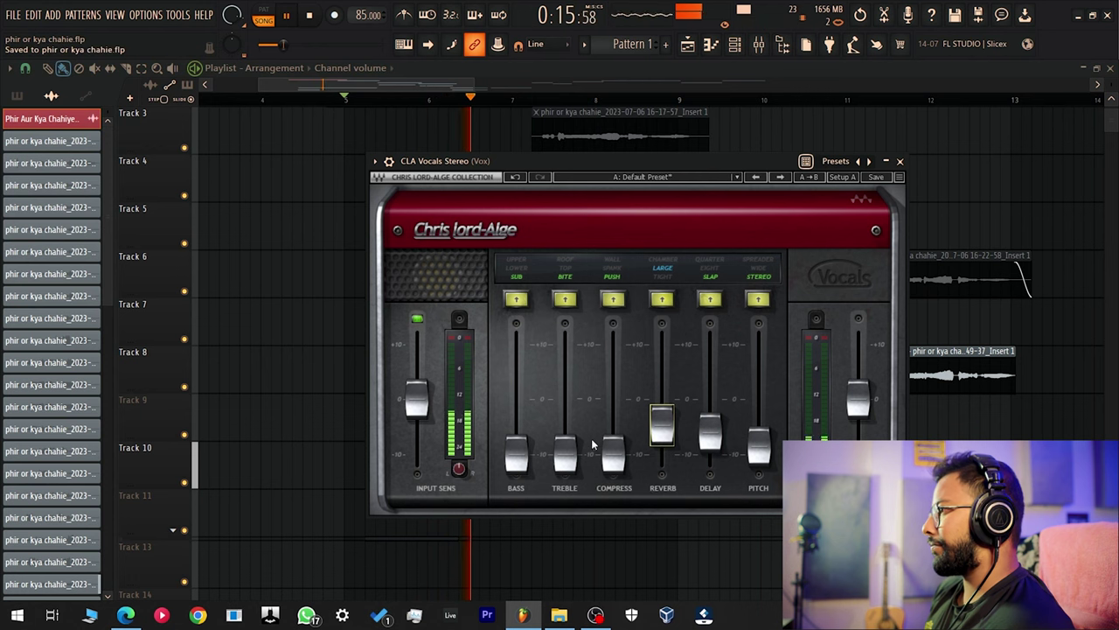
Raise the Compress fader to 0.0, Treble to -4.8 and Bass to -3.5 during playback, and save the project.
left_click_drag(613, 453, 617, 402)
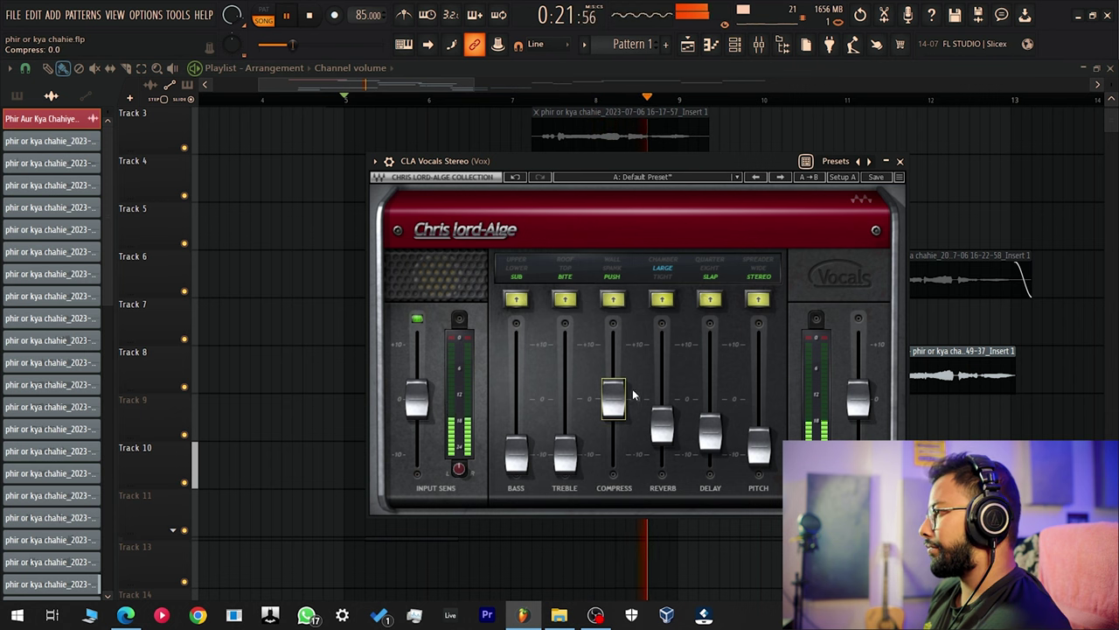
left_click_drag(572, 452, 572, 424)
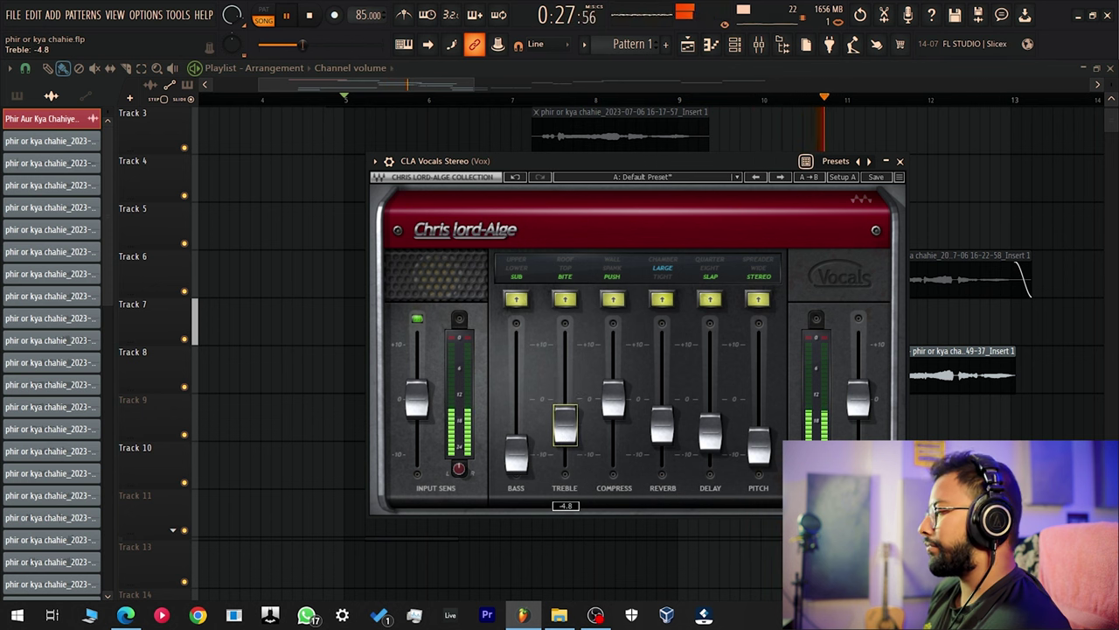
left_click_drag(521, 463, 518, 420)
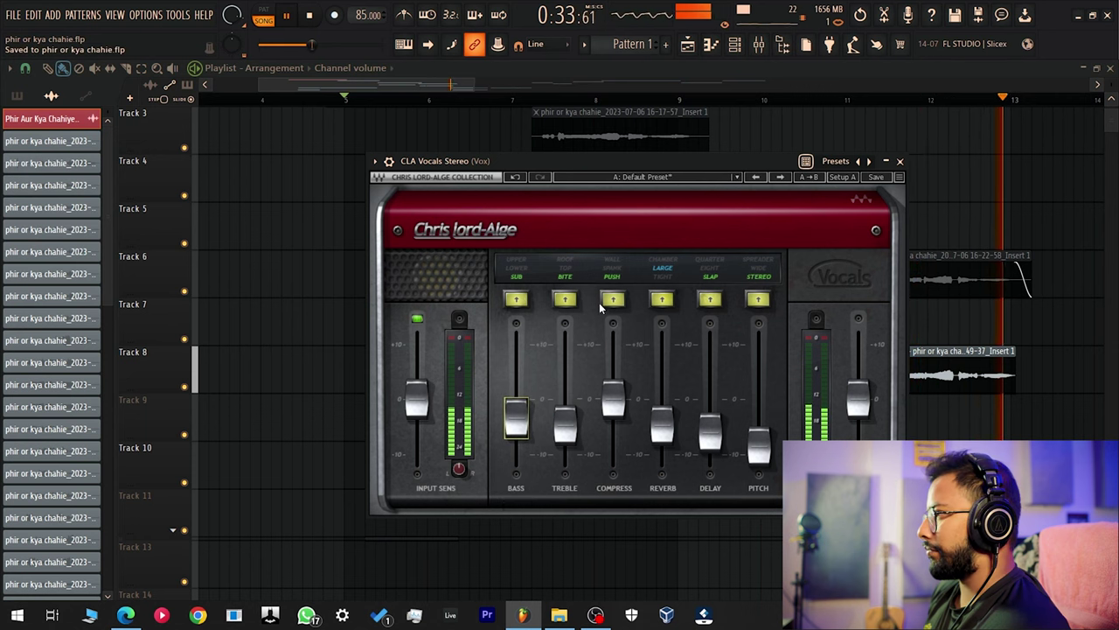
Compare the Top, Roof and Bite treble colors during playback, return to Bite, and stop the song.
left_click(565, 299)
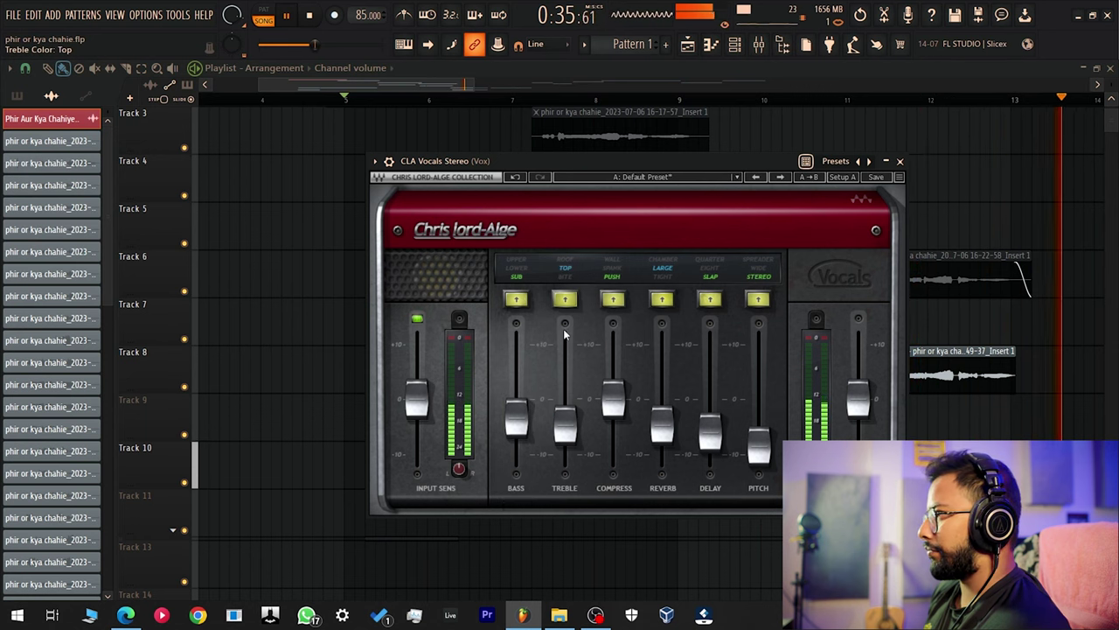
key("ctrl+s")
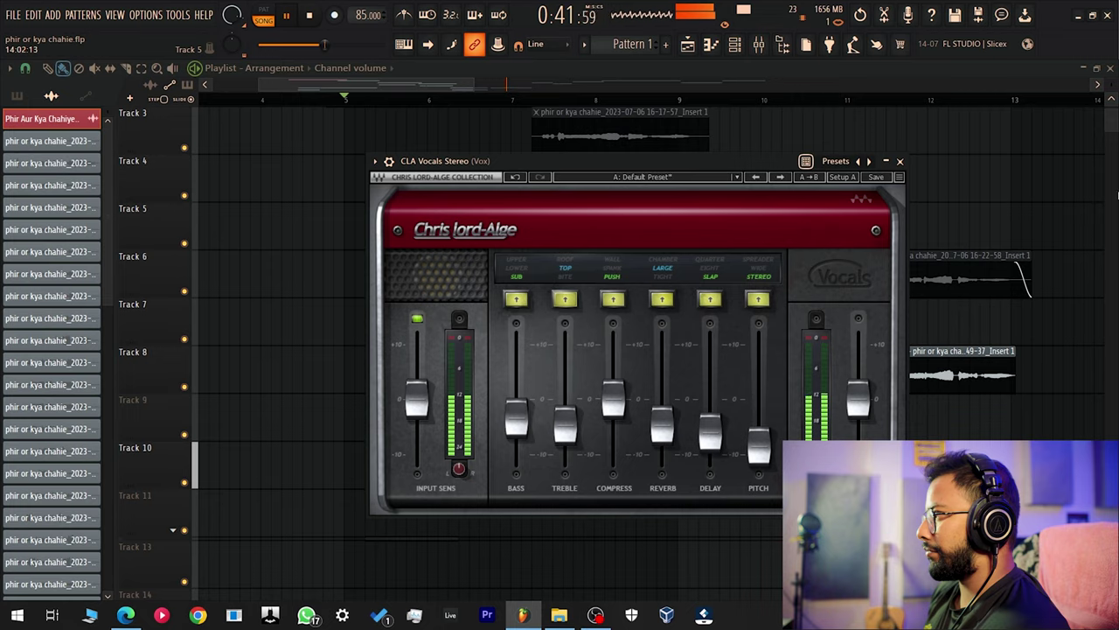
right_click(1014, 184, "ctrl")
key("Tab")
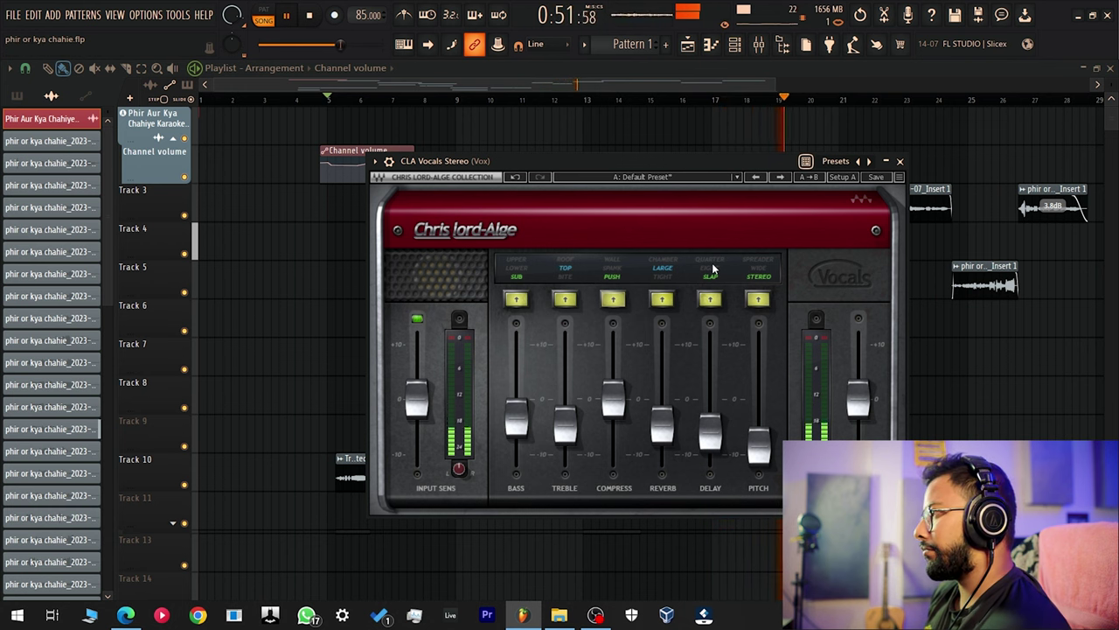
key("ctrl+s")
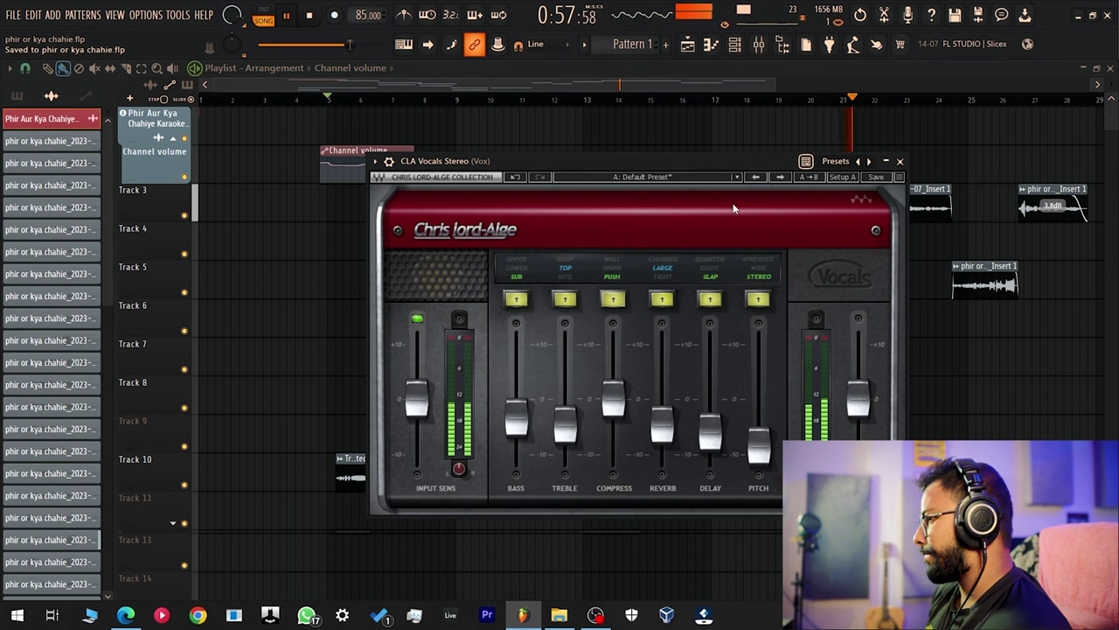
left_click(565, 306)
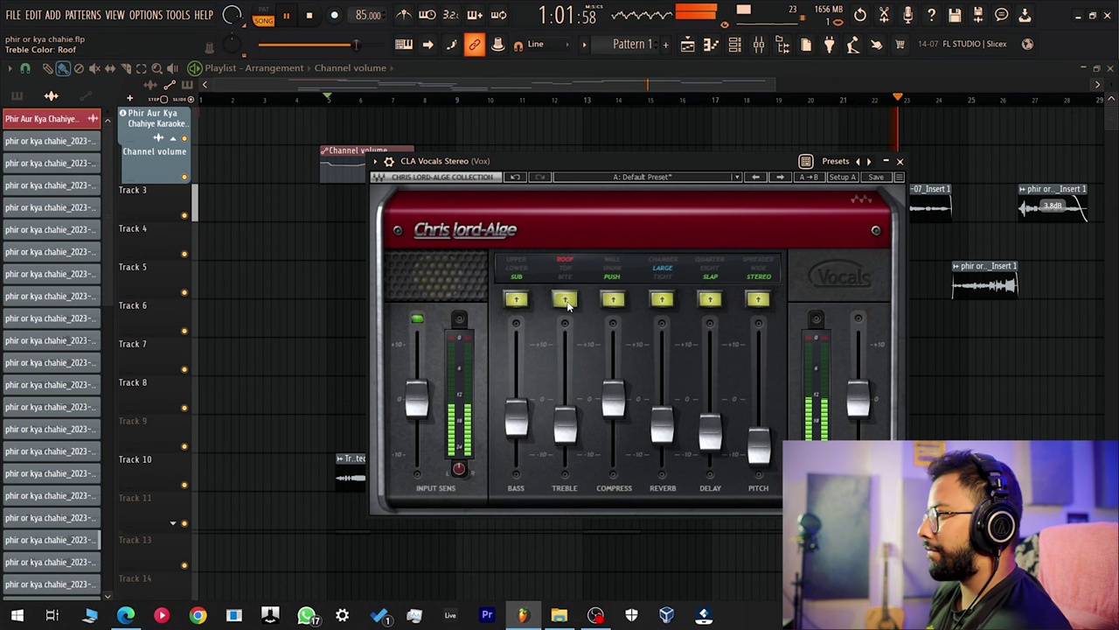
left_click(564, 304)
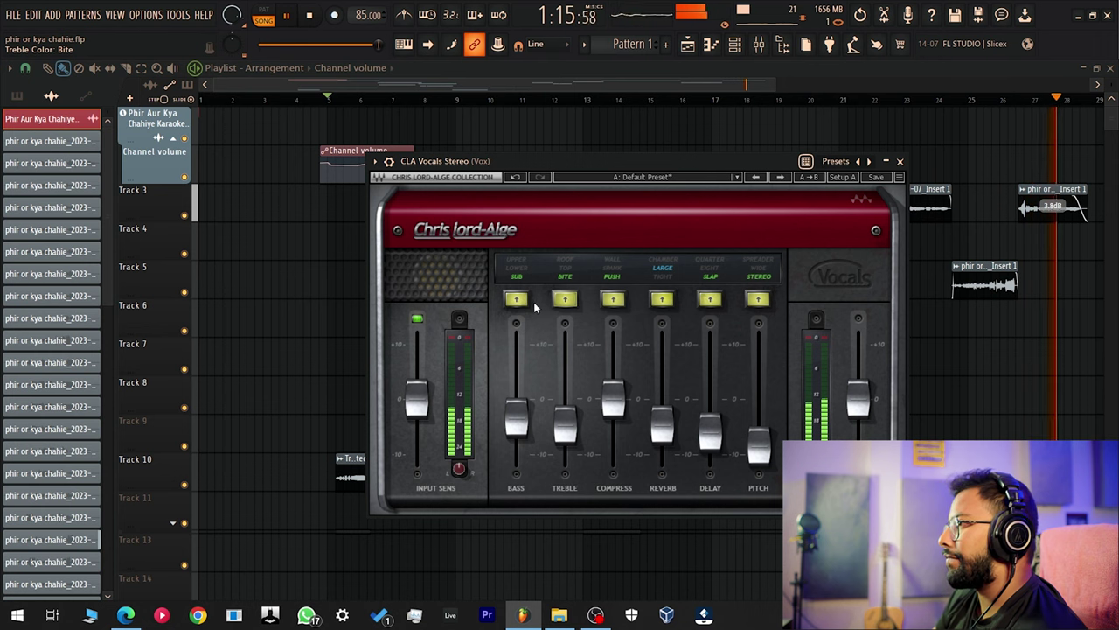
key("space")
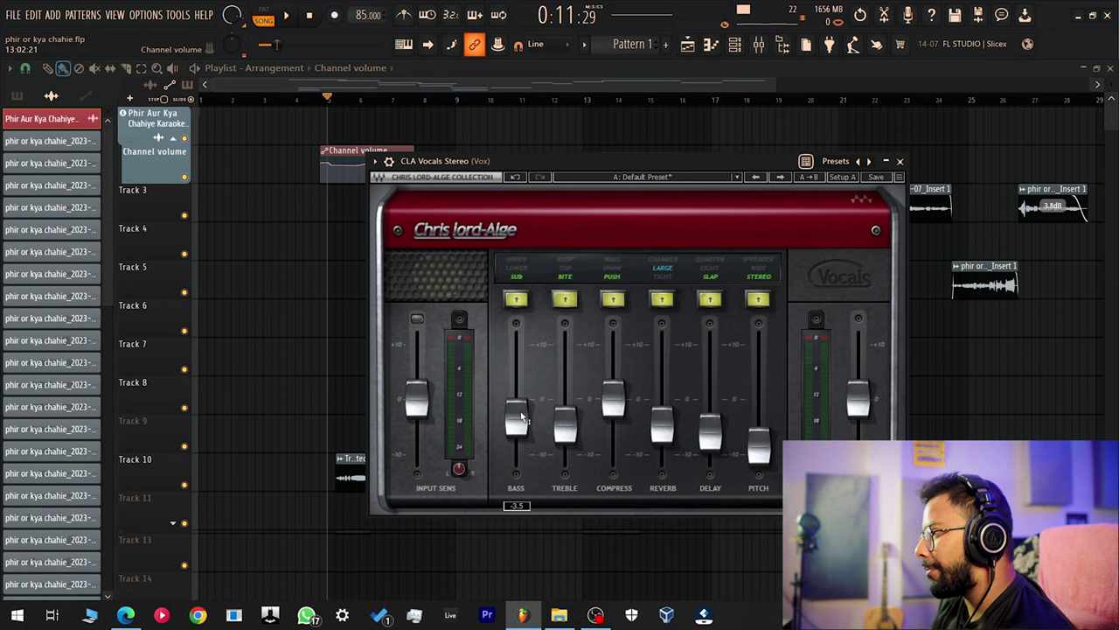
Play the song with the Bass fader at 10.0 and compare the Lower, Upper and Sub bass colors.
key("space")
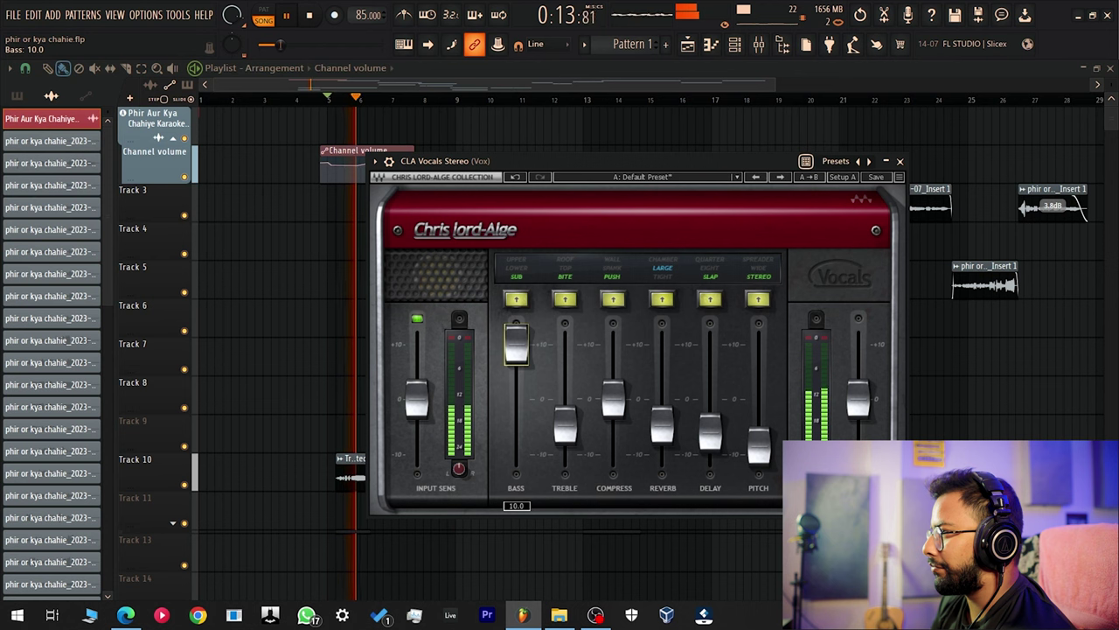
left_click_drag(516, 344, 516, 345)
left_click(517, 300)
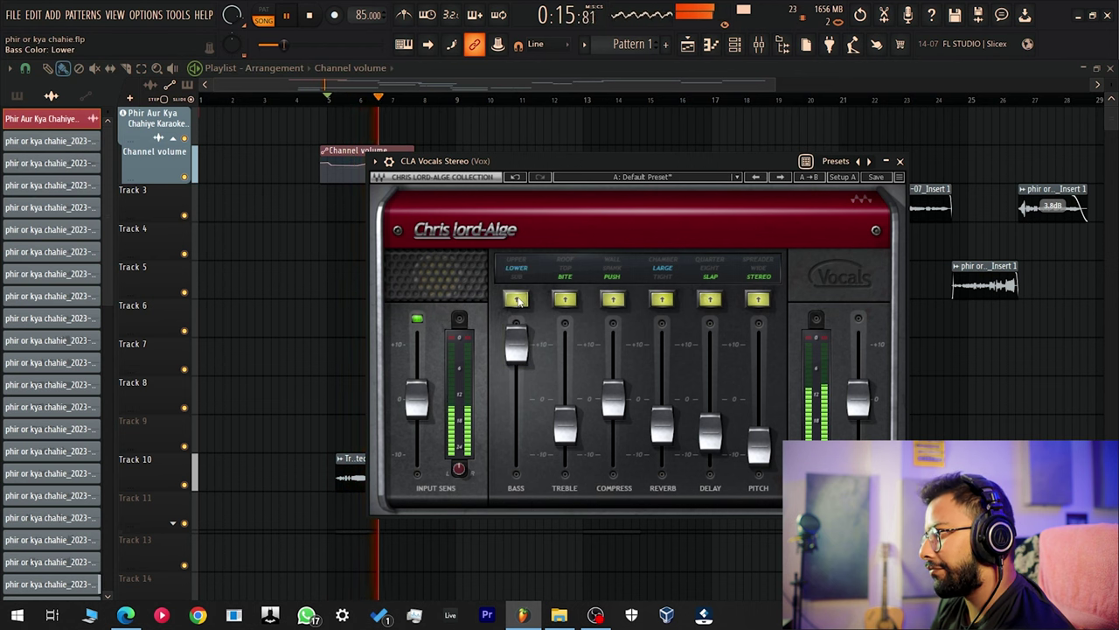
left_click(516, 300)
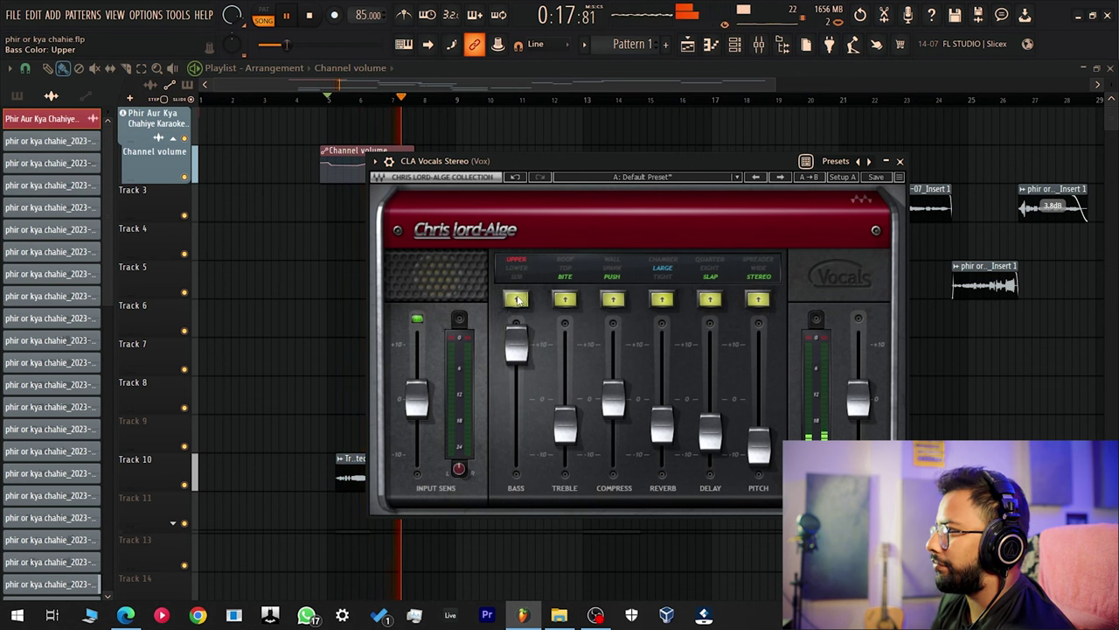
left_click(517, 300)
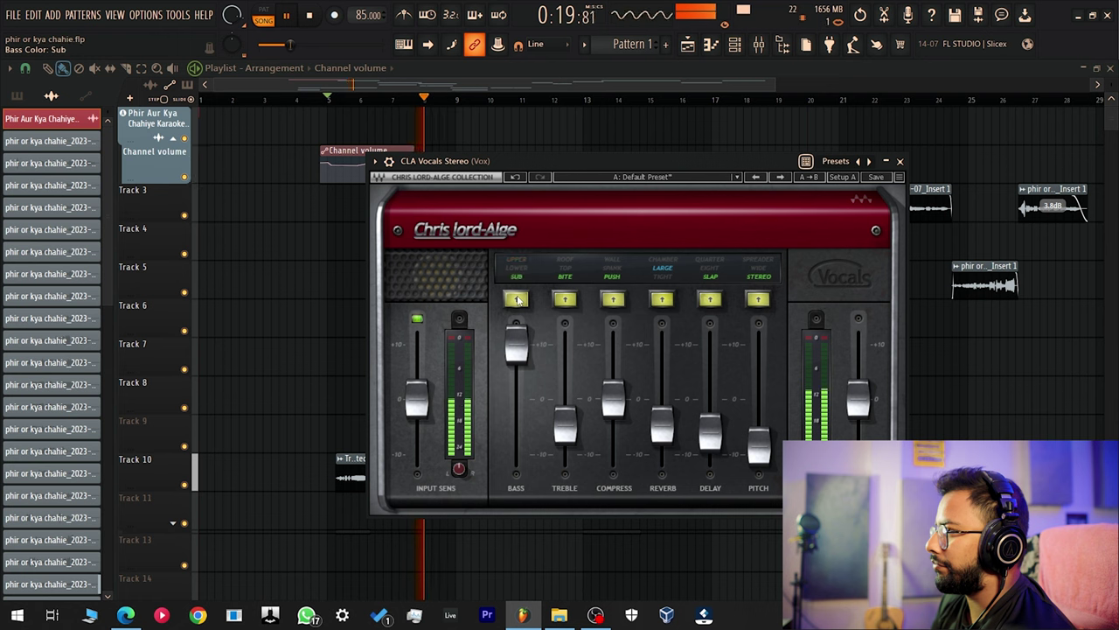
Set the Bass to Lower with its fader just below 0, raise the Treble fader slightly, save the project and stop playback.
left_click_drag(523, 333, 573, 432)
key("ctrl+s")
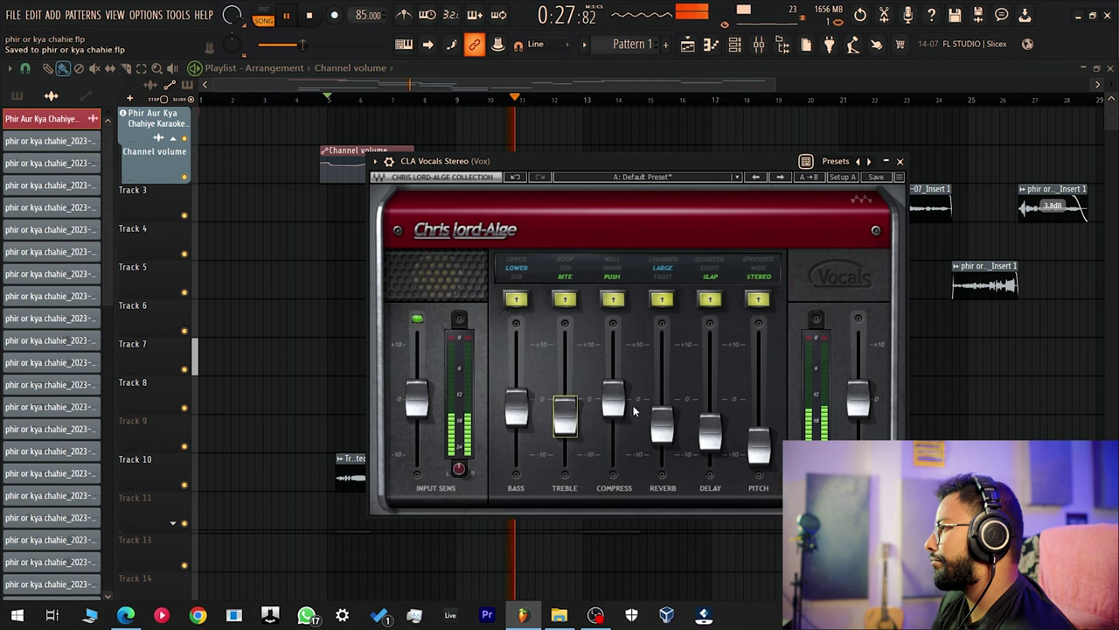
key("space")
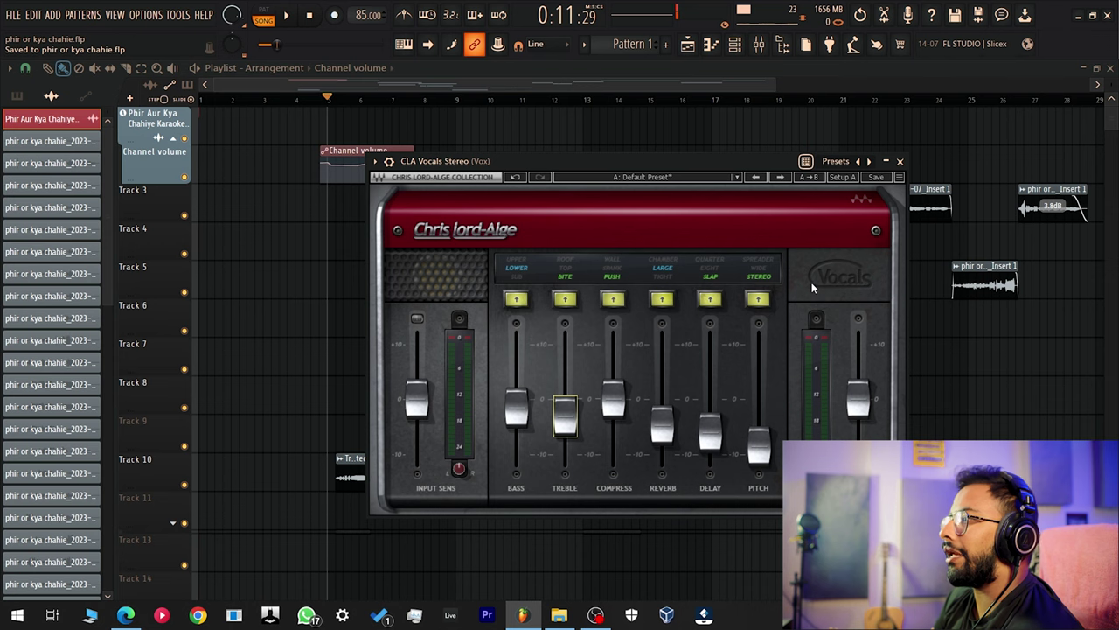
left_click_drag(721, 161, 673, 181)
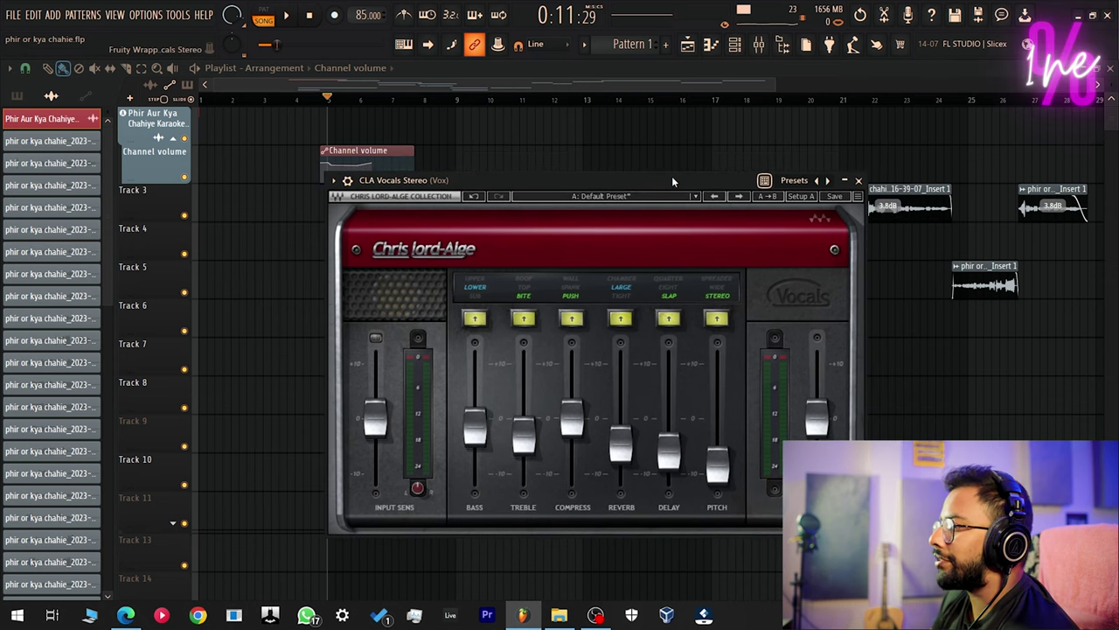